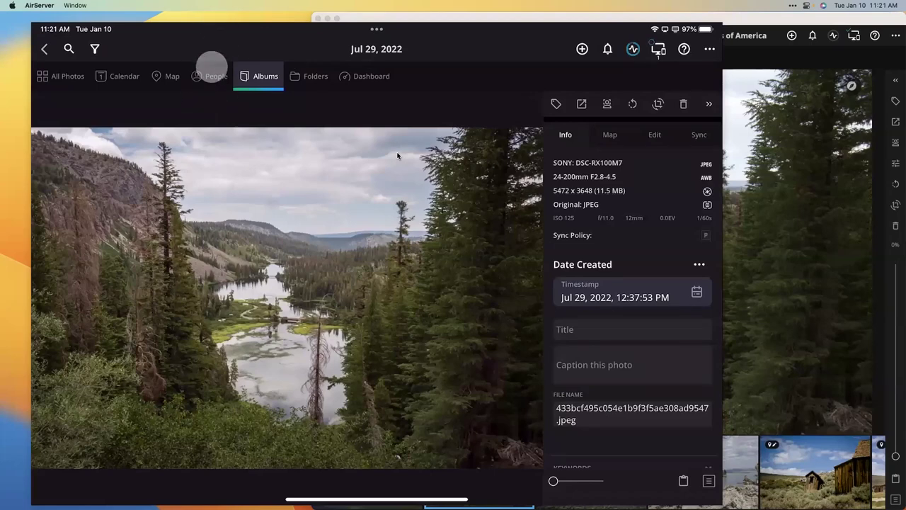
Look through the photos tagged with the long-haired man in the fourth row of the people collection
{"action": "left_click", "coordinate": [212, 71]}
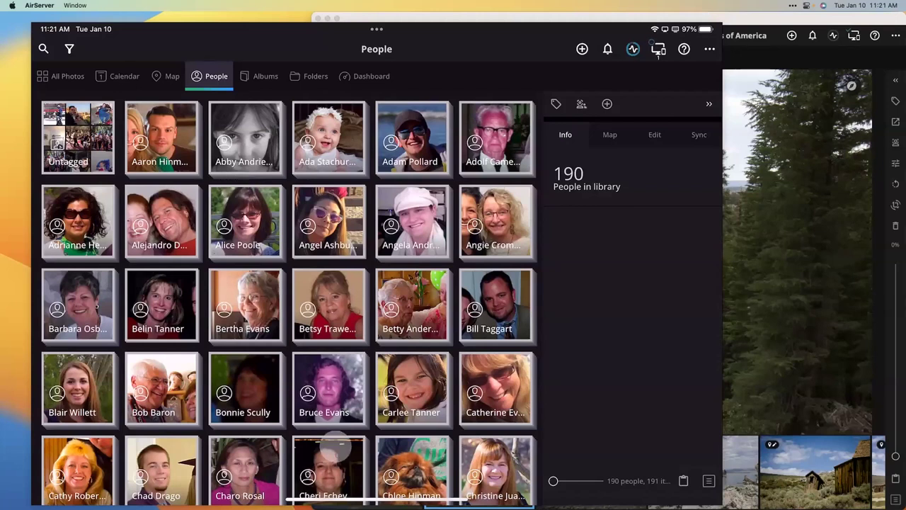
{"action": "left_click", "coordinate": [326, 373]}
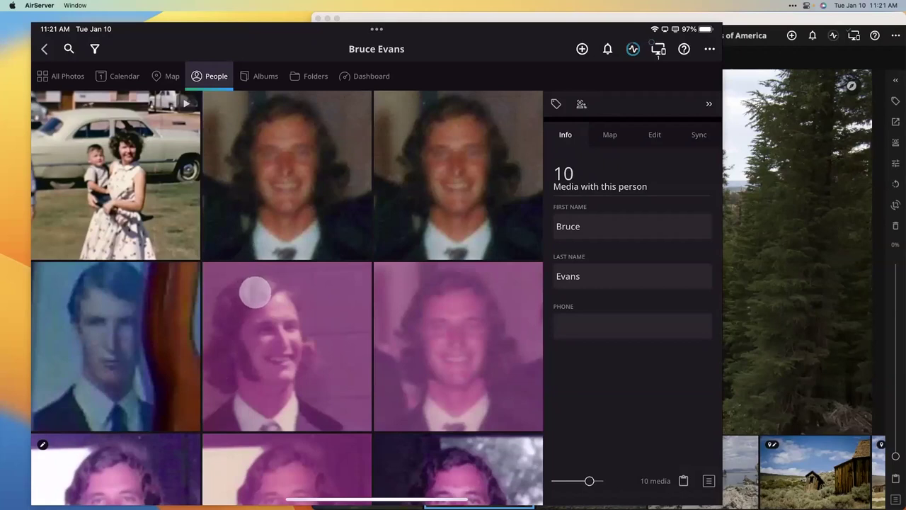
{"action": "scroll", "coordinate": [314, 338], "scroll_direction": "down", "scroll_amount": 5}
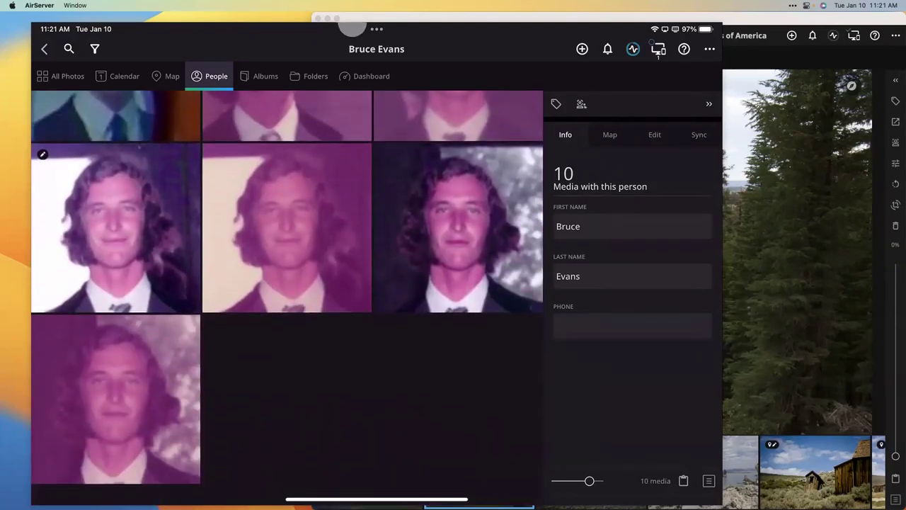
{"action": "scroll", "coordinate": [390, 257], "scroll_direction": "up", "scroll_amount": 4}
{"action": "scroll", "coordinate": [370, 197], "scroll_direction": "down", "scroll_amount": 2}
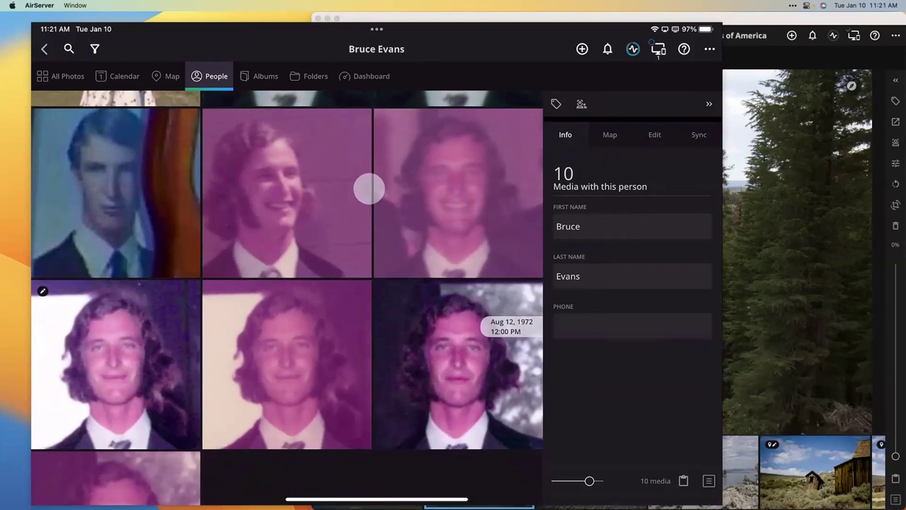
{"action": "scroll", "coordinate": [312, 295], "scroll_direction": "up", "scroll_amount": 5}
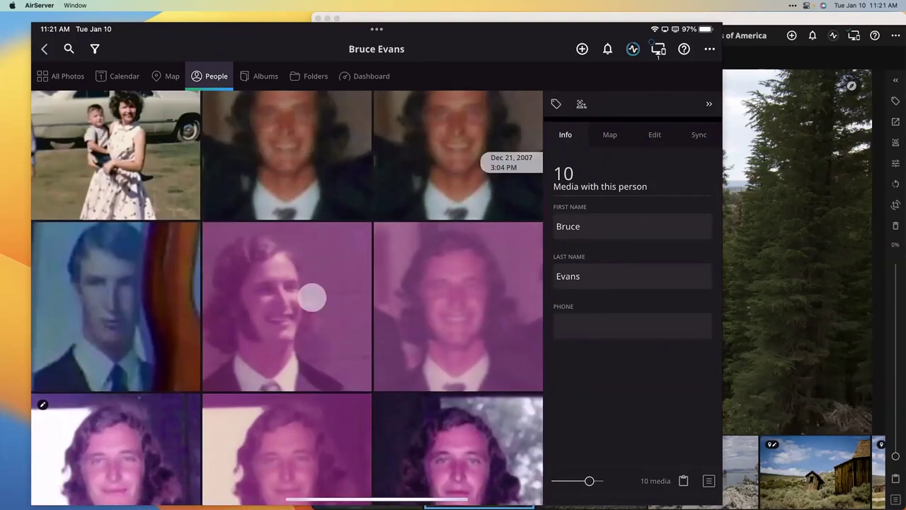
{"action": "scroll", "coordinate": [347, 453], "scroll_direction": "down", "scroll_amount": 2}
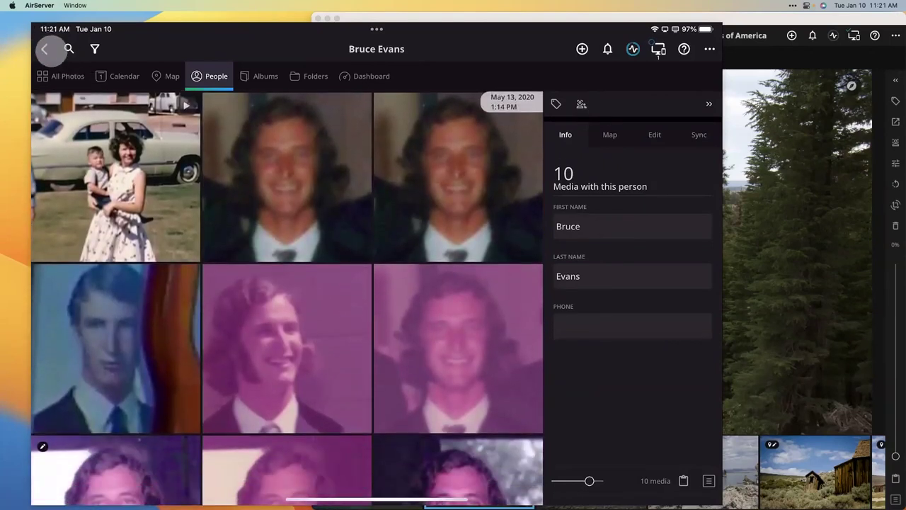
{"action": "left_click", "coordinate": [44, 49]}
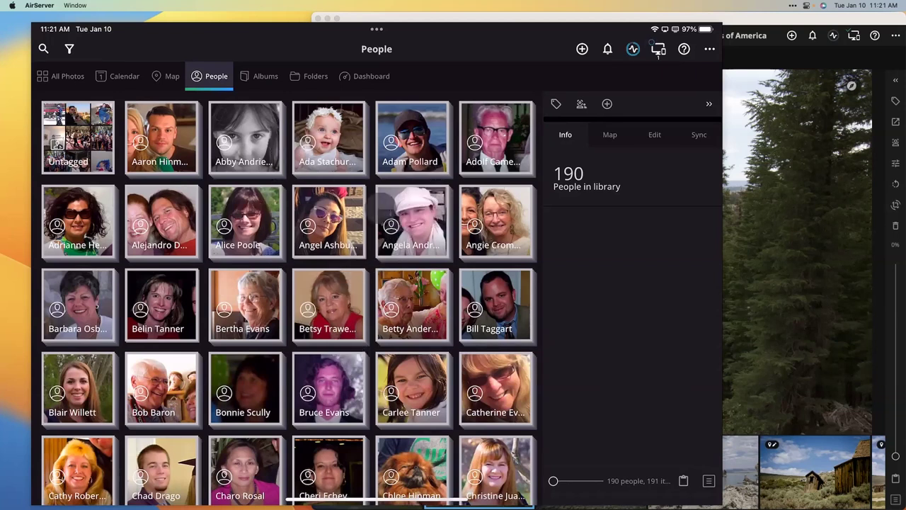
Open the same person's edited August 12, 1972 wedding photo and export it, downloading the original file
{"action": "left_click", "coordinate": [339, 371]}
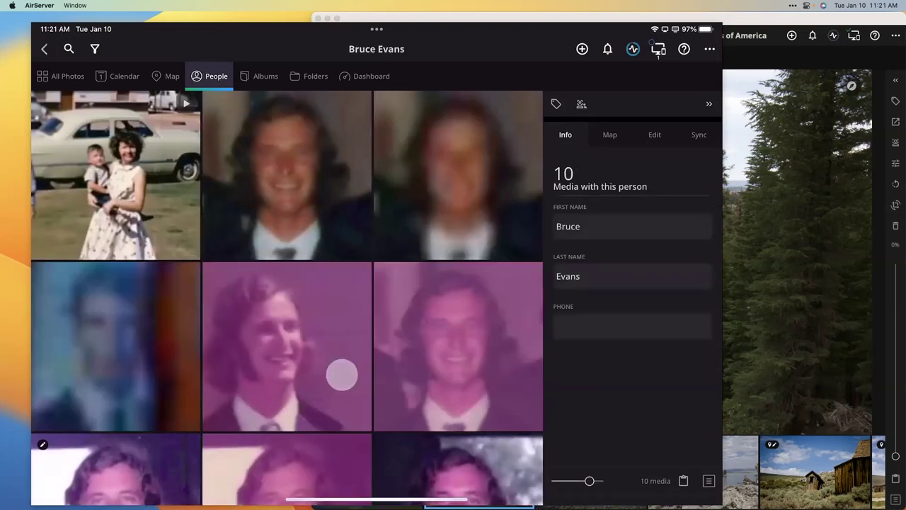
{"action": "left_click_drag", "start_coordinate": [411, 350], "coordinate": [378, 139]}
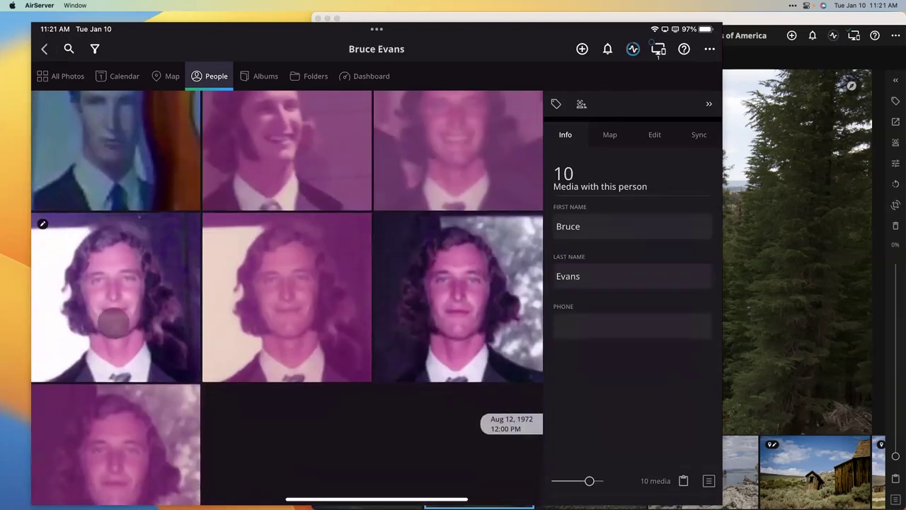
{"action": "left_click", "coordinate": [129, 296]}
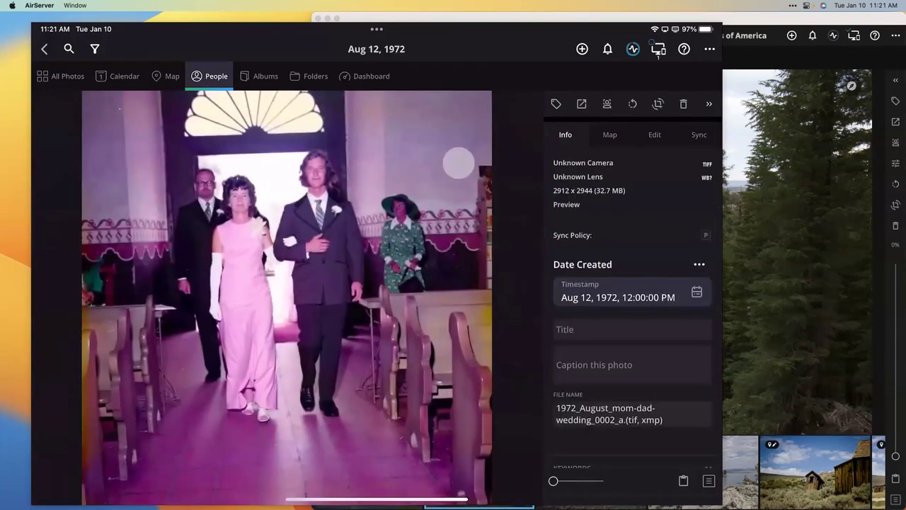
{"action": "left_click", "coordinate": [581, 103]}
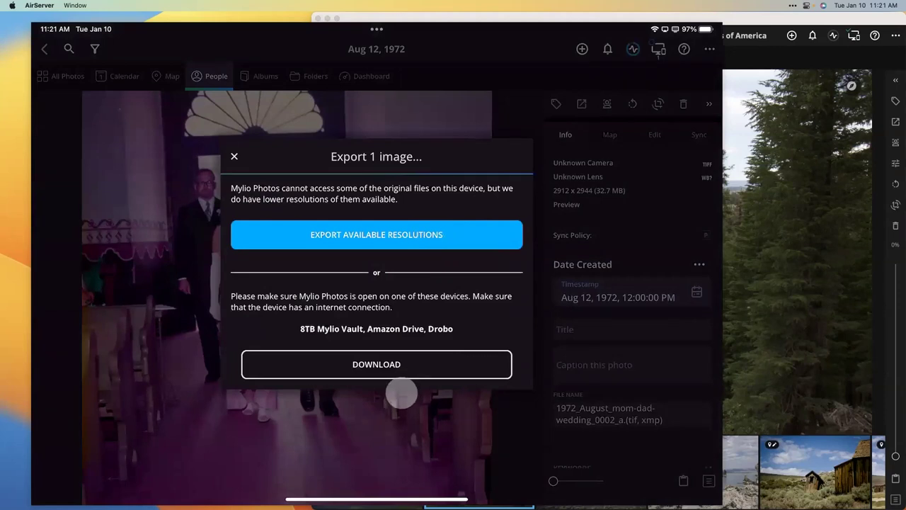
{"action": "left_click", "coordinate": [397, 365]}
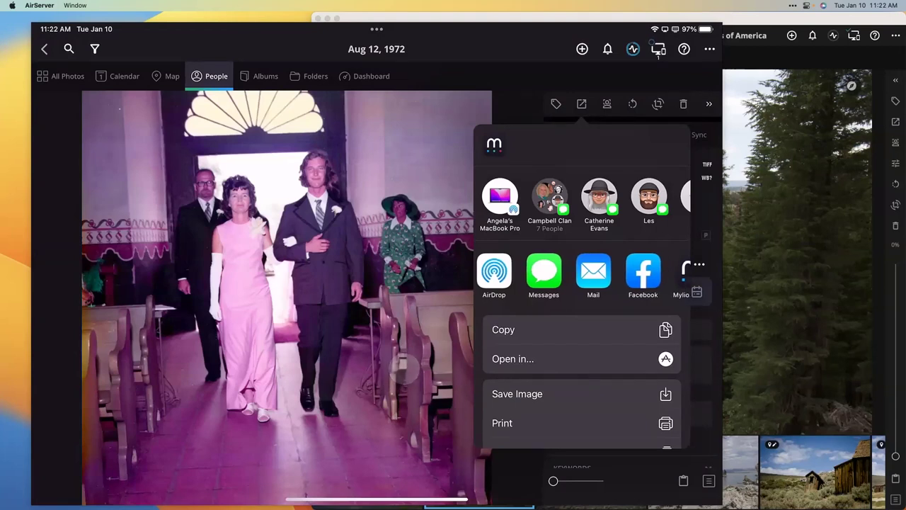
Open the exported wedding photo in Snapseed, replacing the image that is currently open there
{"action": "left_click", "coordinate": [512, 358]}
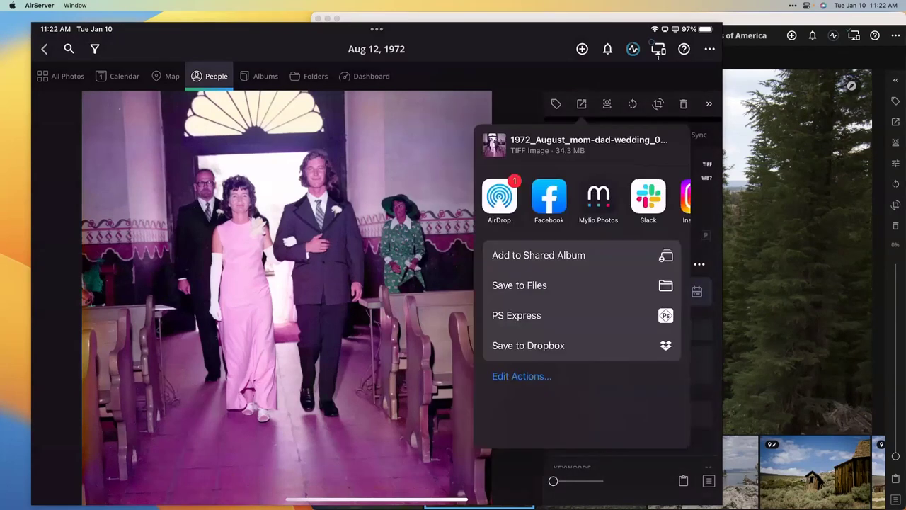
{"action": "scroll", "coordinate": [584, 198], "scroll_direction": "right", "scroll_amount": 10}
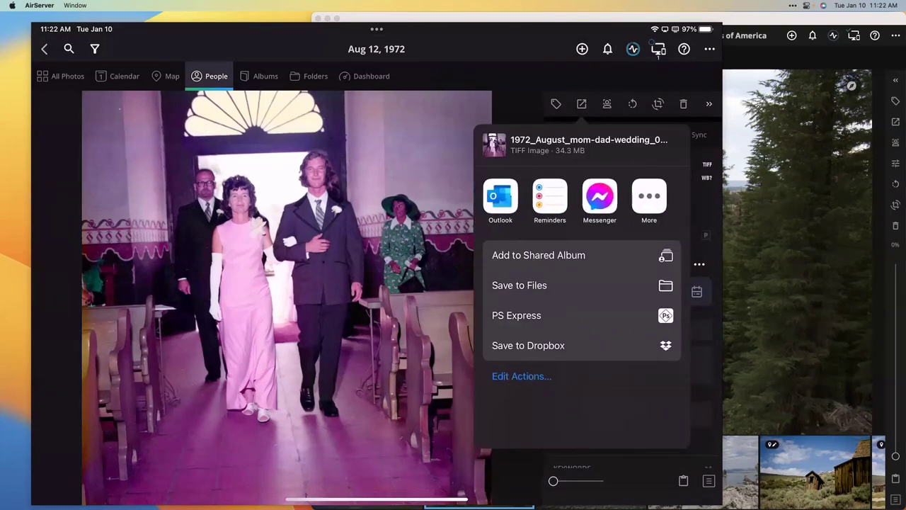
{"action": "left_click", "coordinate": [664, 198]}
{"action": "scroll", "coordinate": [377, 269], "scroll_direction": "down", "scroll_amount": 15}
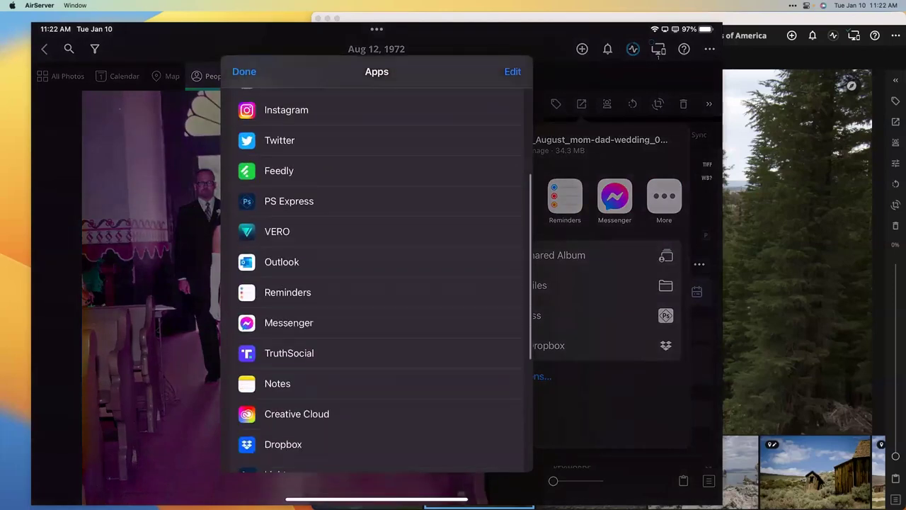
{"action": "left_click", "coordinate": [286, 435]}
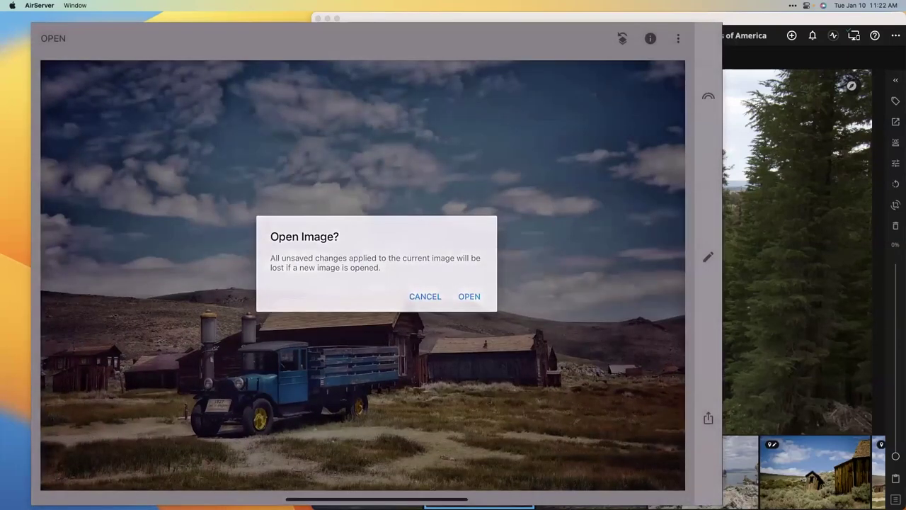
{"action": "left_click", "coordinate": [469, 296]}
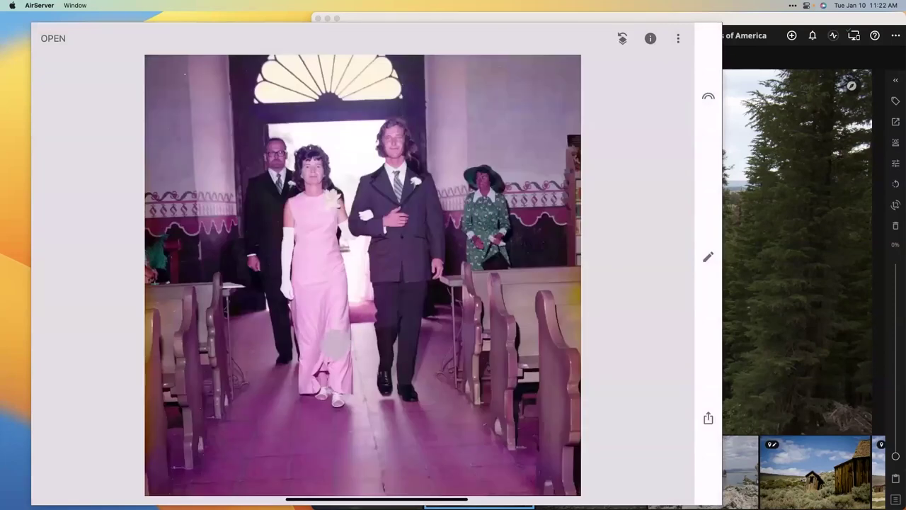
Try the Portrait tool on the wedding photo and examine its adjustment settings without applying them
{"action": "left_click", "coordinate": [706, 255]}
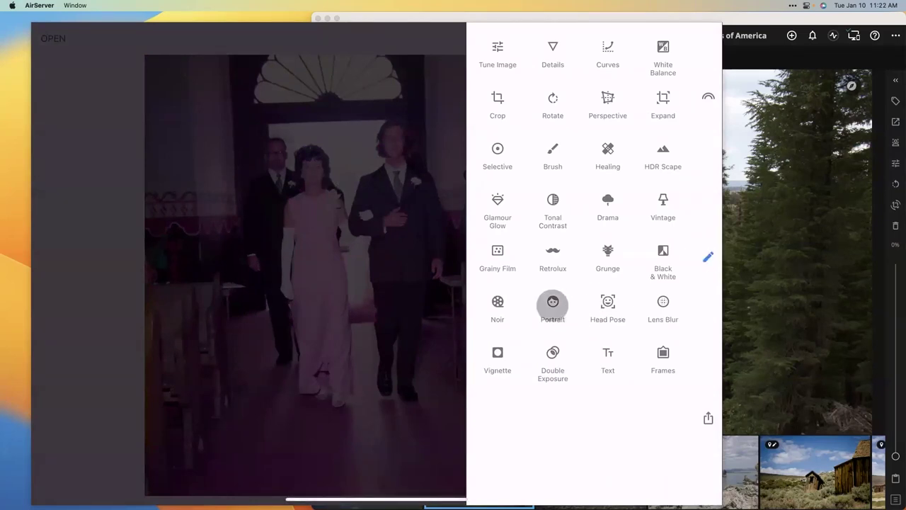
{"action": "left_click", "coordinate": [553, 301]}
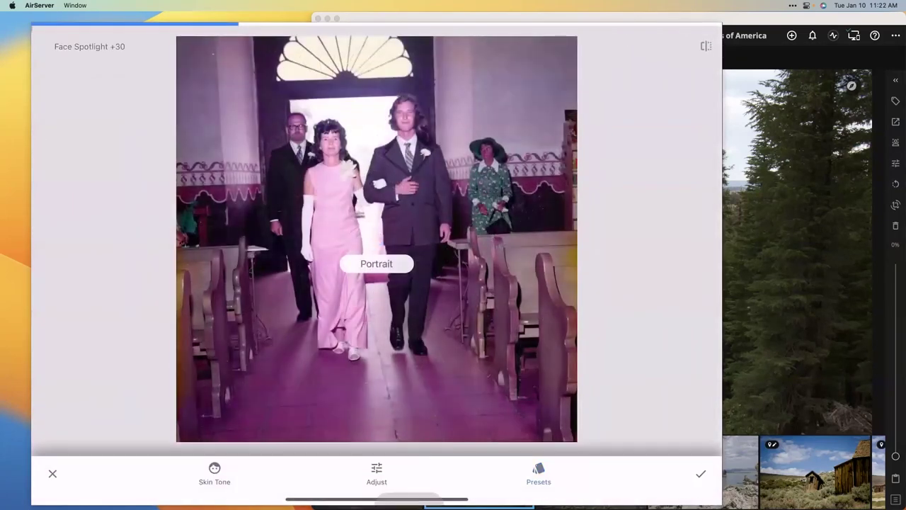
{"action": "left_click", "coordinate": [379, 471]}
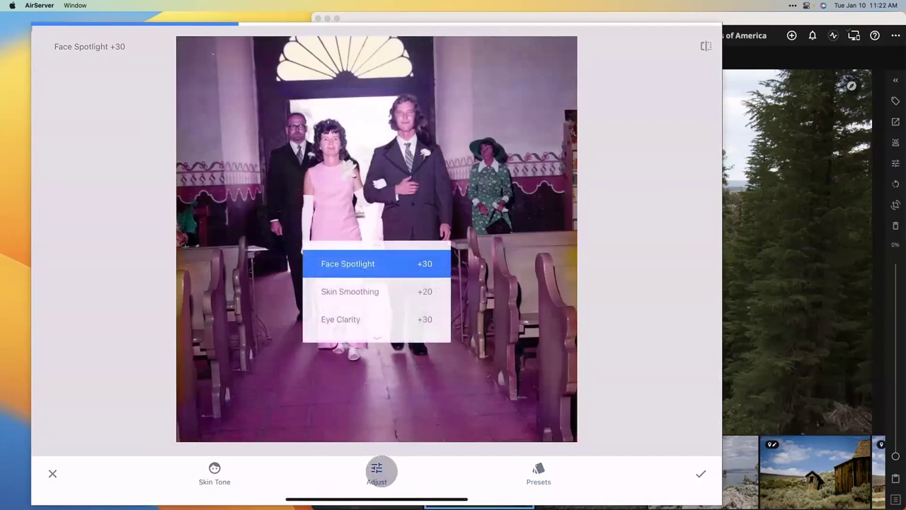
{"action": "left_click", "coordinate": [363, 294]}
{"action": "left_click_drag", "start_coordinate": [369, 291], "coordinate": [400, 377]}
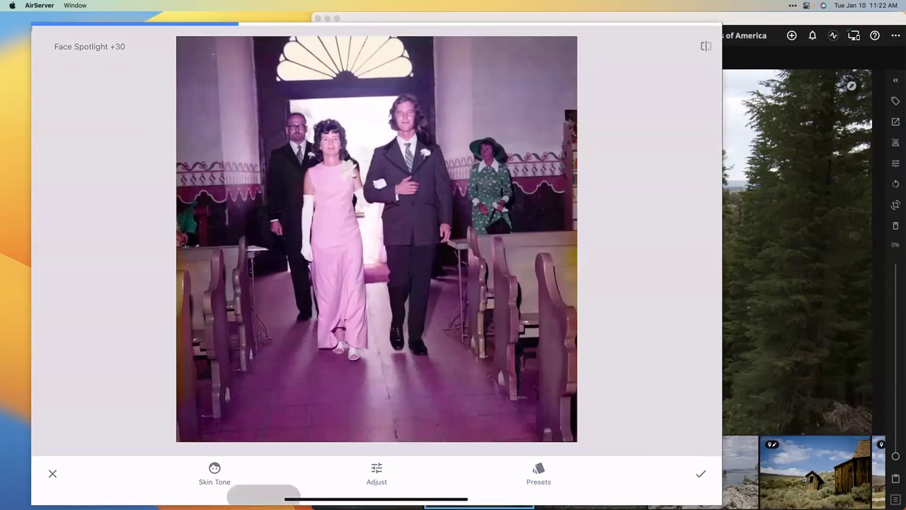
{"action": "left_click", "coordinate": [52, 474]}
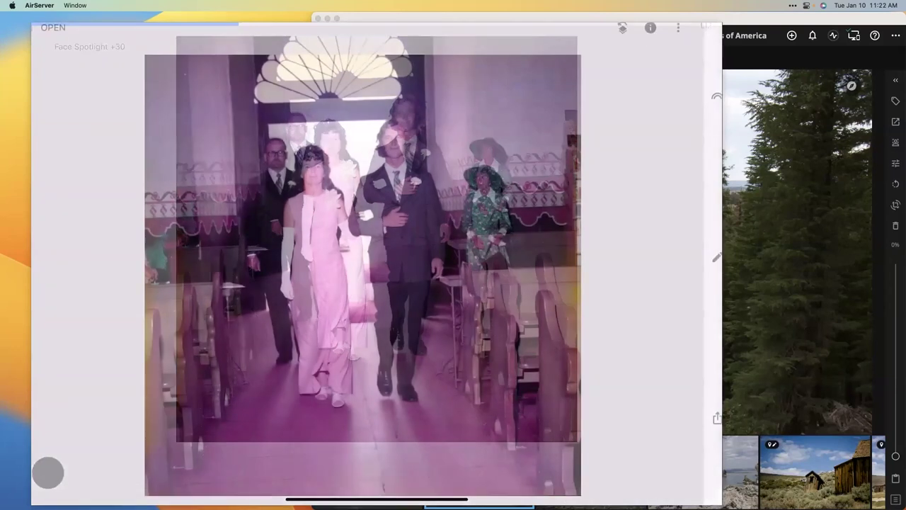
{"action": "left_click", "coordinate": [705, 258]}
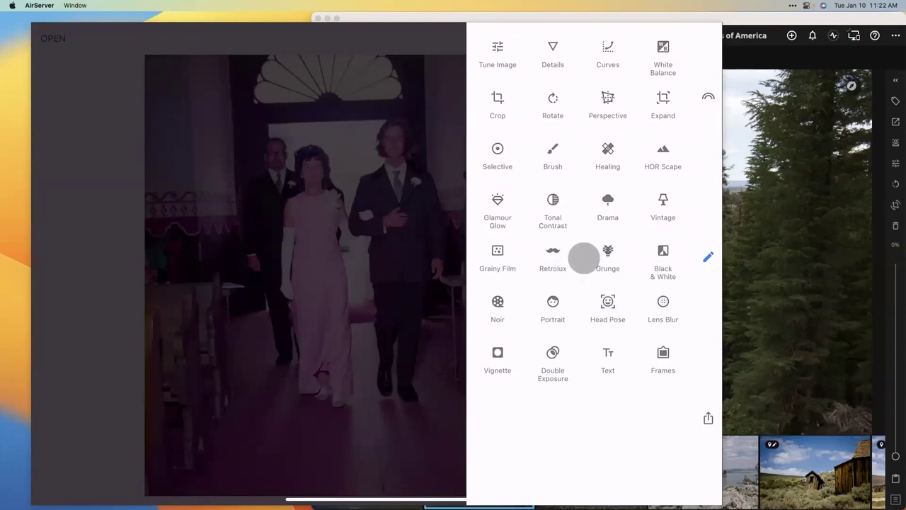
Return to Mylio Photos, import the wedding photo into Photoshop Express, and close the leftover sharing page there
{"action": "key", "text": "super+Tab"}
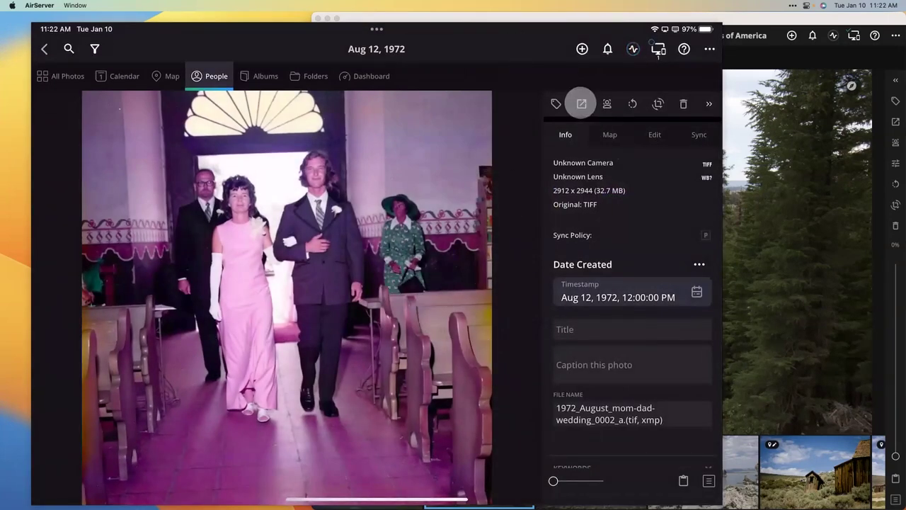
{"action": "left_click", "coordinate": [581, 104]}
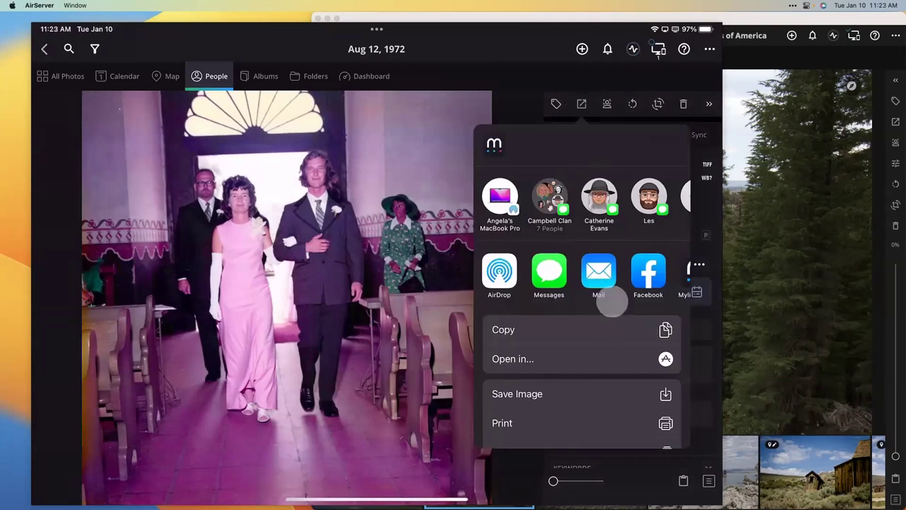
{"action": "scroll", "coordinate": [611, 298], "scroll_direction": "right", "scroll_amount": 1}
{"action": "left_click", "coordinate": [611, 358]}
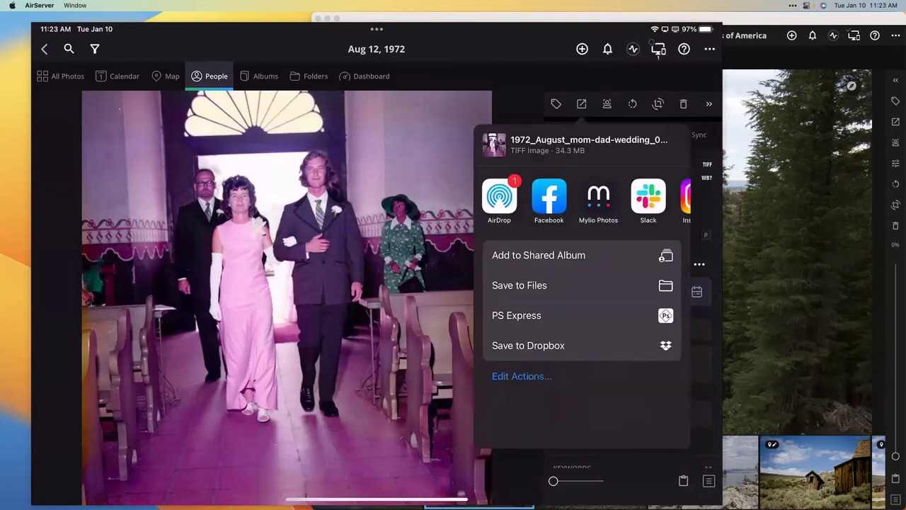
{"action": "scroll", "coordinate": [581, 198], "scroll_direction": "right", "scroll_amount": 2}
{"action": "left_click", "coordinate": [664, 196]}
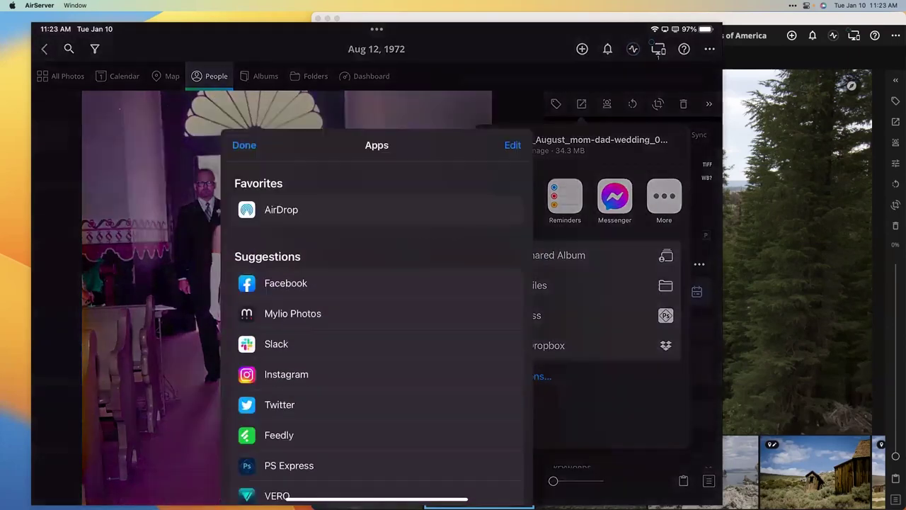
{"action": "left_click", "coordinate": [244, 72]}
{"action": "left_click", "coordinate": [616, 315]}
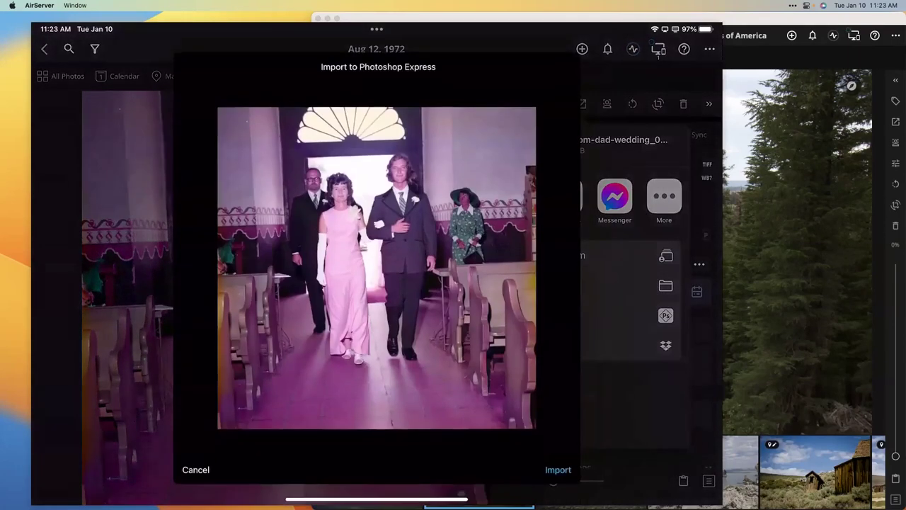
{"action": "left_click", "coordinate": [562, 465]}
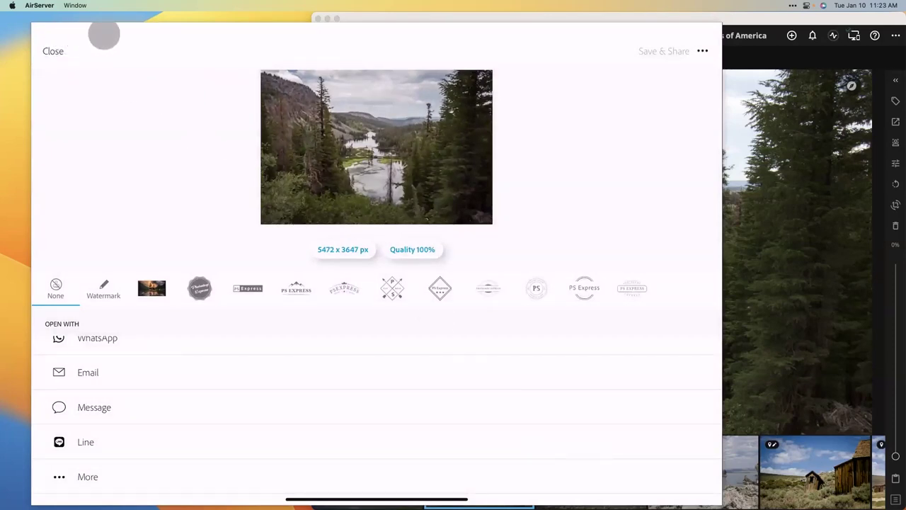
{"action": "left_click", "coordinate": [53, 51]}
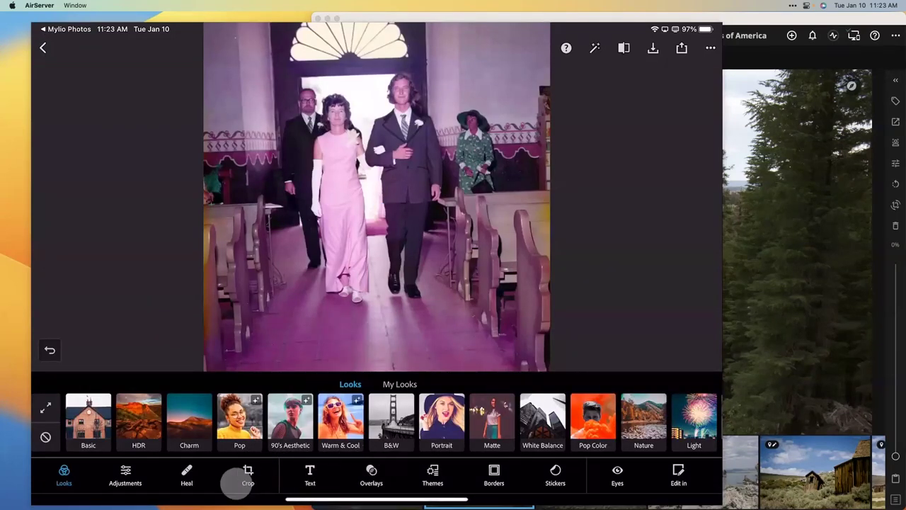
Examine the Advanced healing options and the image adjustment categories for the wedding photo
{"action": "left_click", "coordinate": [187, 482]}
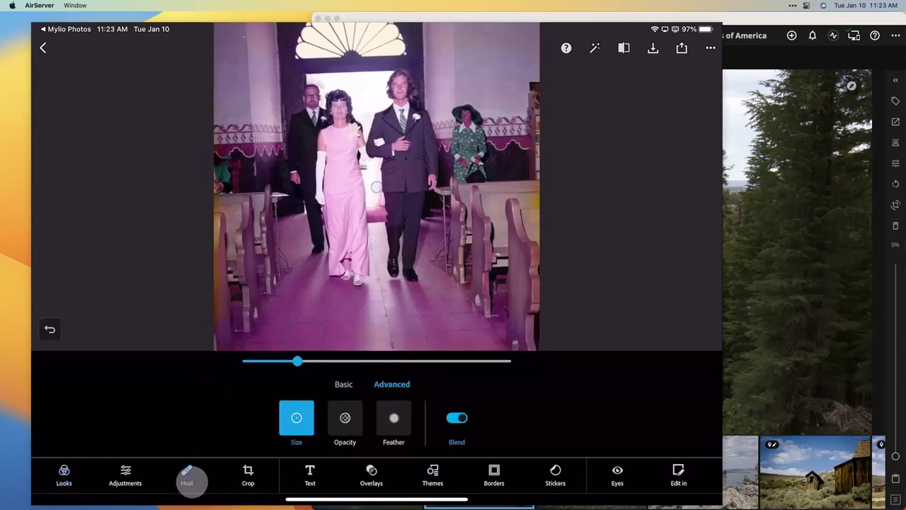
{"action": "left_click", "coordinate": [128, 473]}
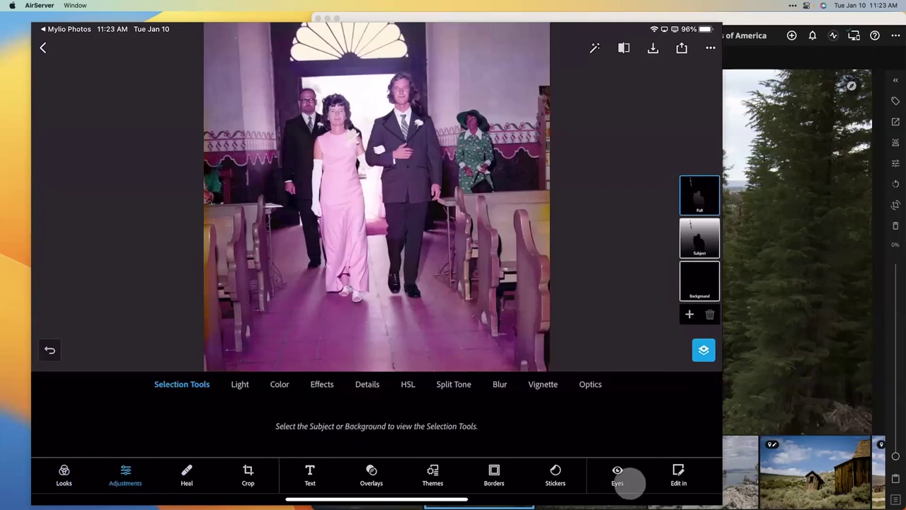
Run automatic red-eye detection and correction on the wedding photo
{"action": "left_click", "coordinate": [623, 475]}
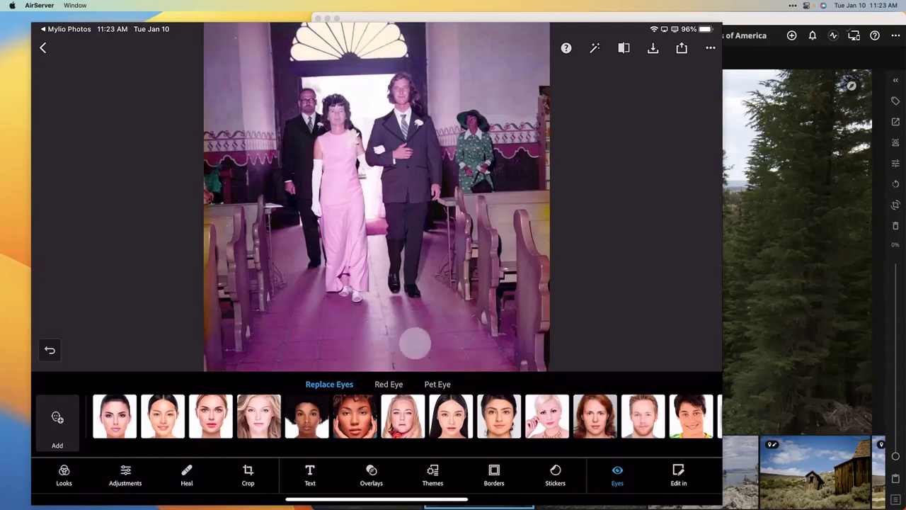
{"action": "left_click", "coordinate": [388, 383]}
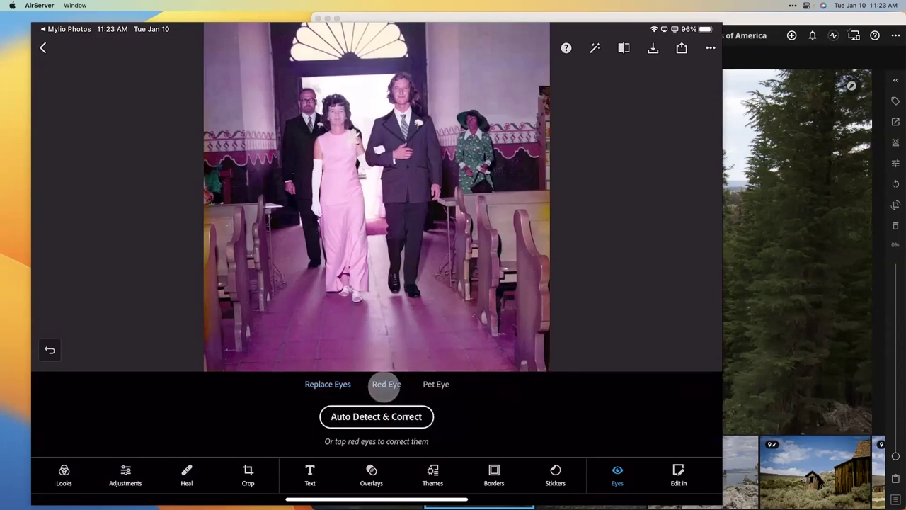
{"action": "left_click", "coordinate": [354, 416]}
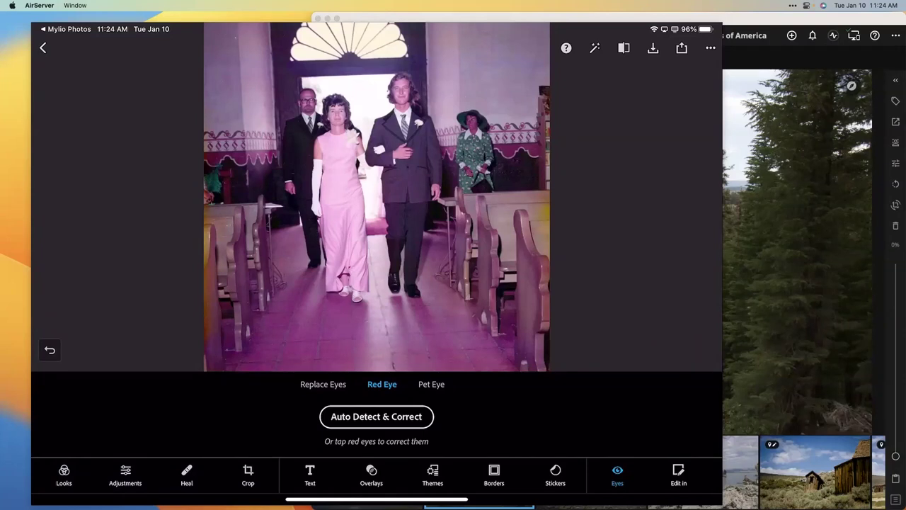
Switch to Snapseed, try the Grunge filter on the wedding photo, and discard the effect
{"action": "key", "text": "super+Tab"}
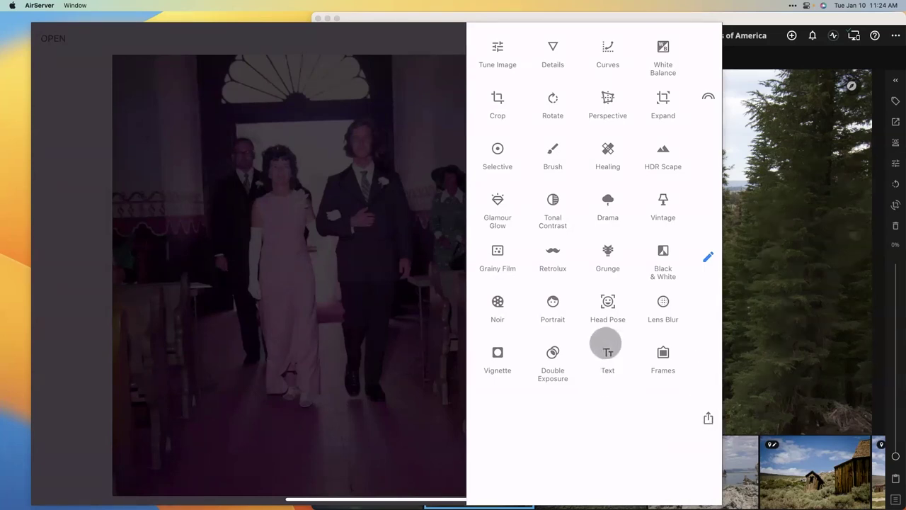
{"action": "left_click", "coordinate": [613, 268]}
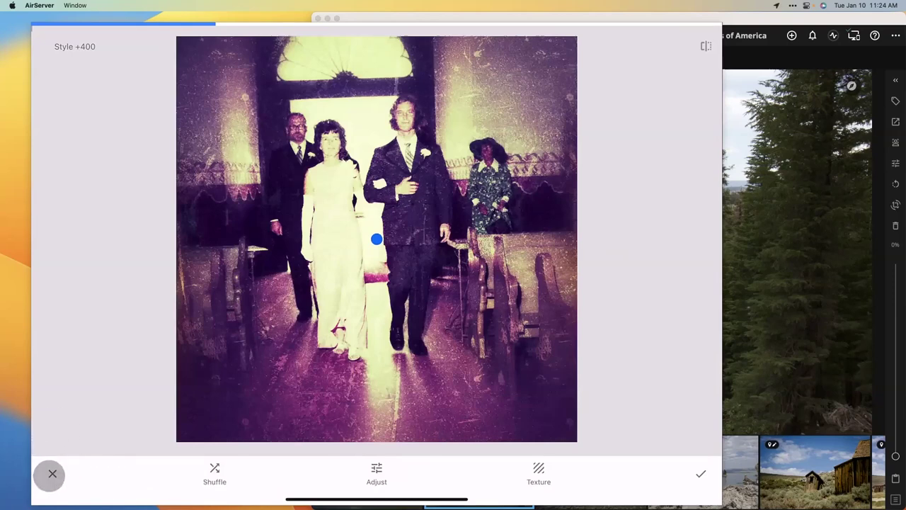
{"action": "left_click", "coordinate": [49, 474]}
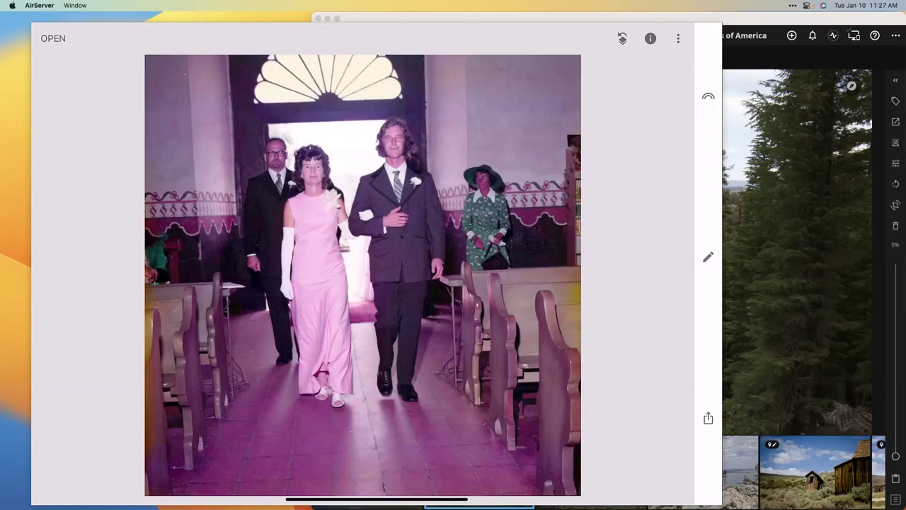
Switch to Mylio Photos, examine the Export & Sharing settings for file type, resolution and quality, and close the settings
{"action": "key", "text": "super+Tab"}
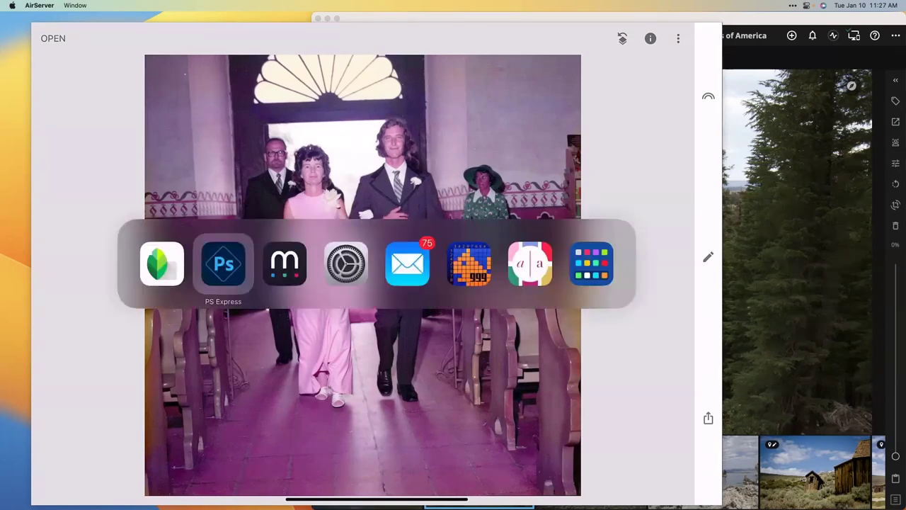
{"action": "key", "text": "super+Tab"}
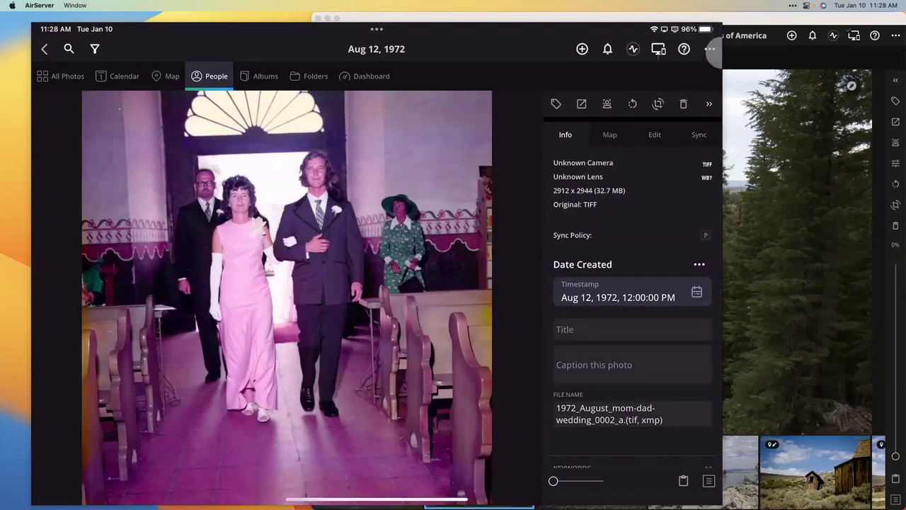
{"action": "left_click", "coordinate": [709, 49]}
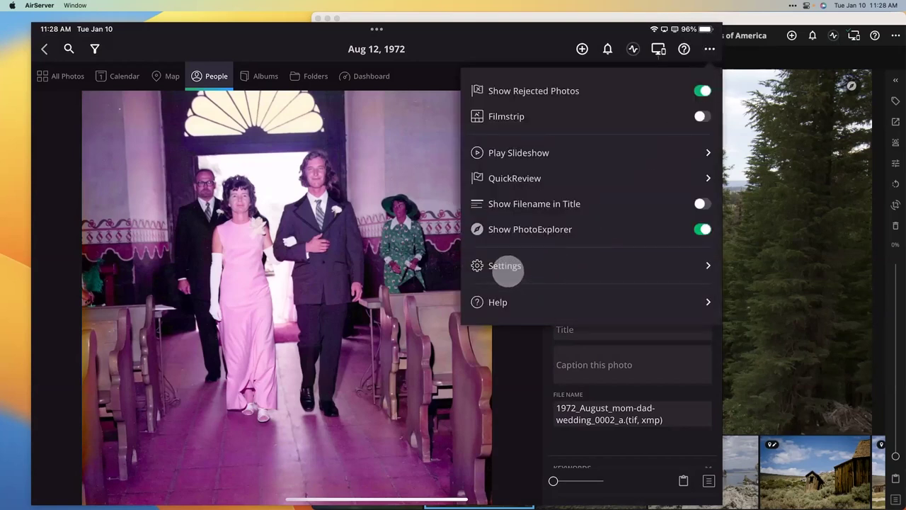
{"action": "left_click", "coordinate": [504, 267]}
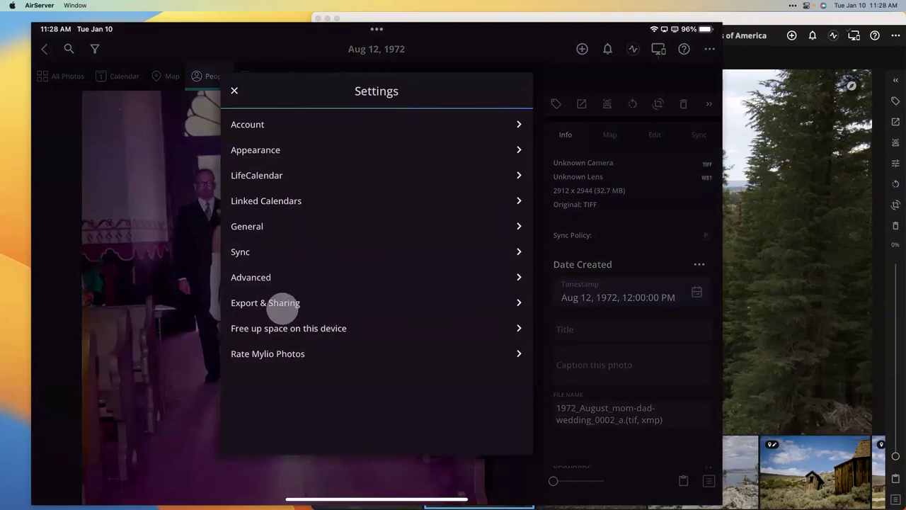
{"action": "left_click", "coordinate": [283, 304]}
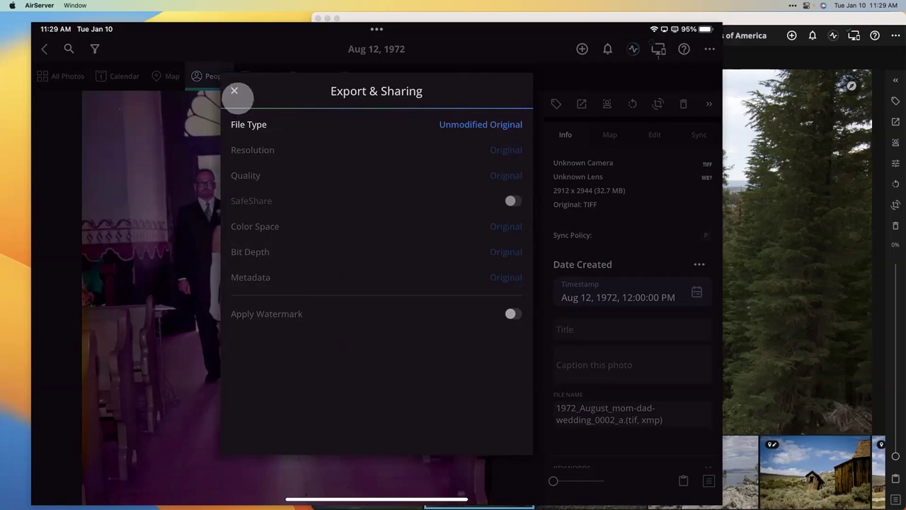
{"action": "left_click", "coordinate": [234, 91]}
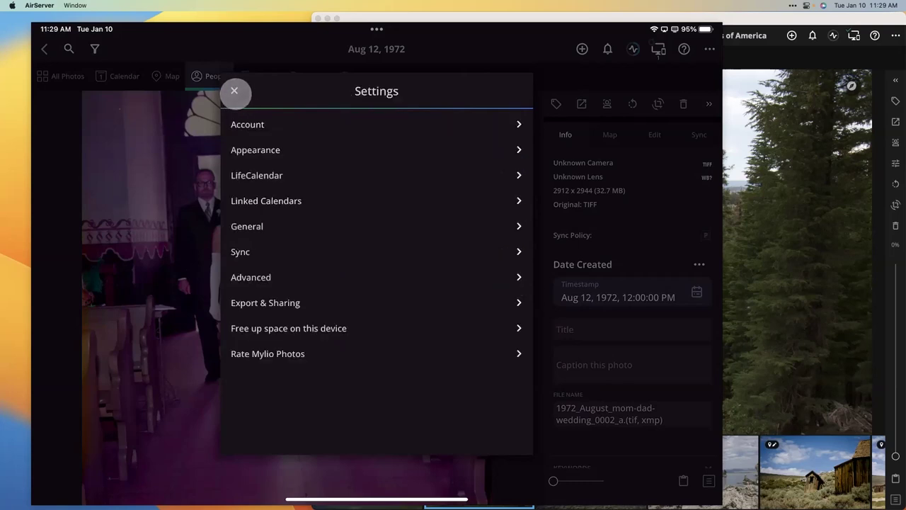
{"action": "left_click", "coordinate": [234, 91]}
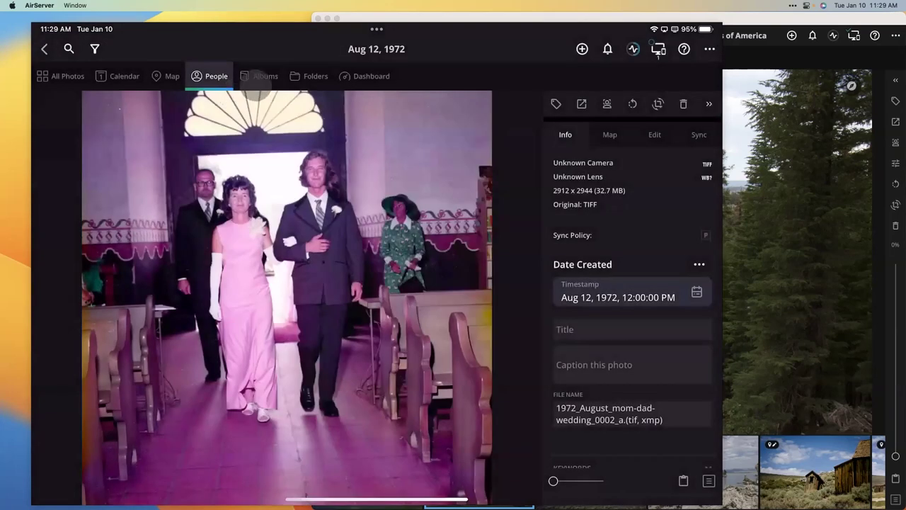
Open the Mobile Editing Demo album and compare the raw July 29, 2022 river valley photo with its edited JPEG copy
{"action": "left_click", "coordinate": [259, 78]}
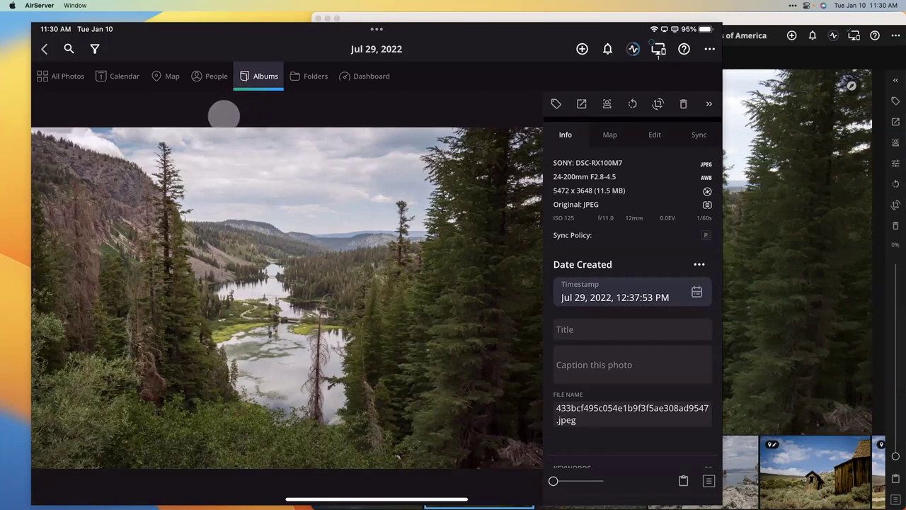
{"action": "left_click", "coordinate": [44, 49]}
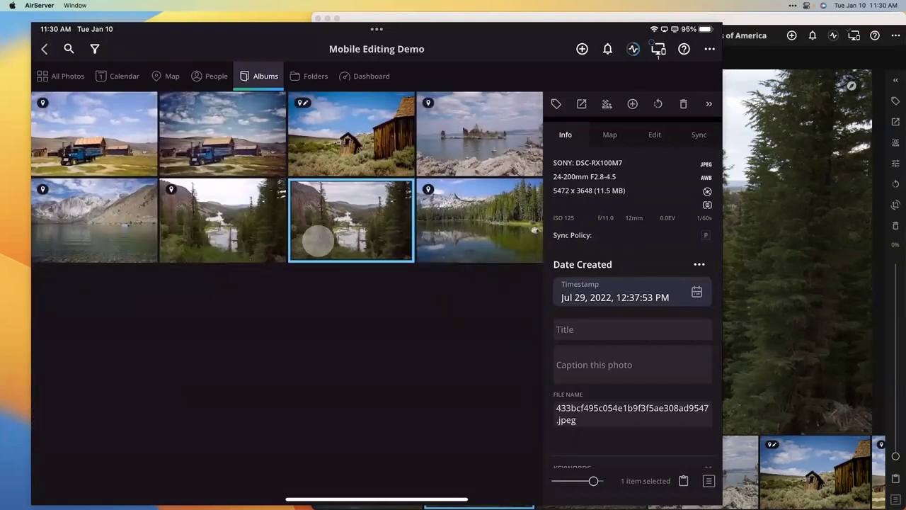
{"action": "left_click", "coordinate": [227, 226]}
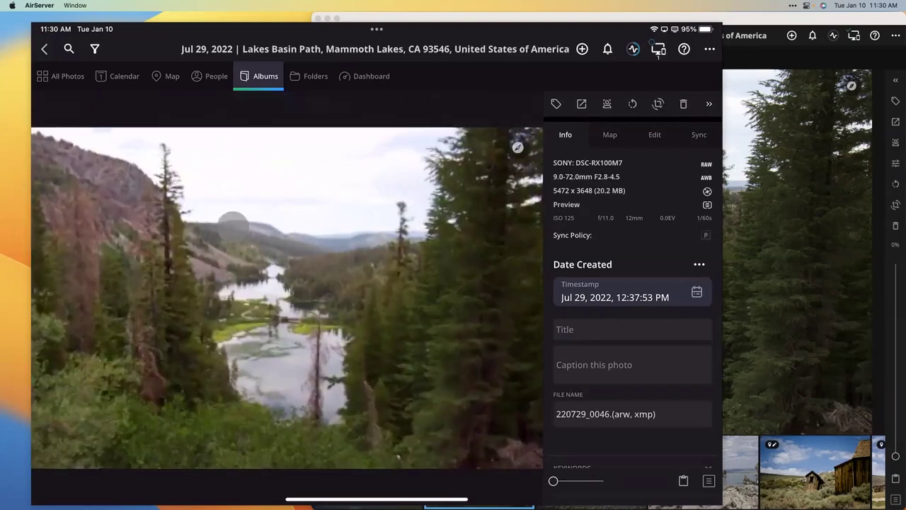
{"action": "key", "text": "Right"}
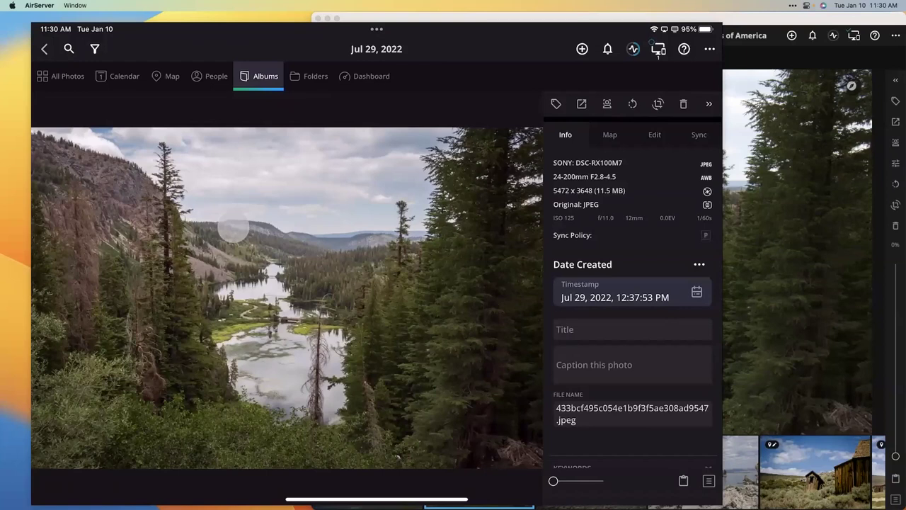
{"action": "key", "text": "Left"}
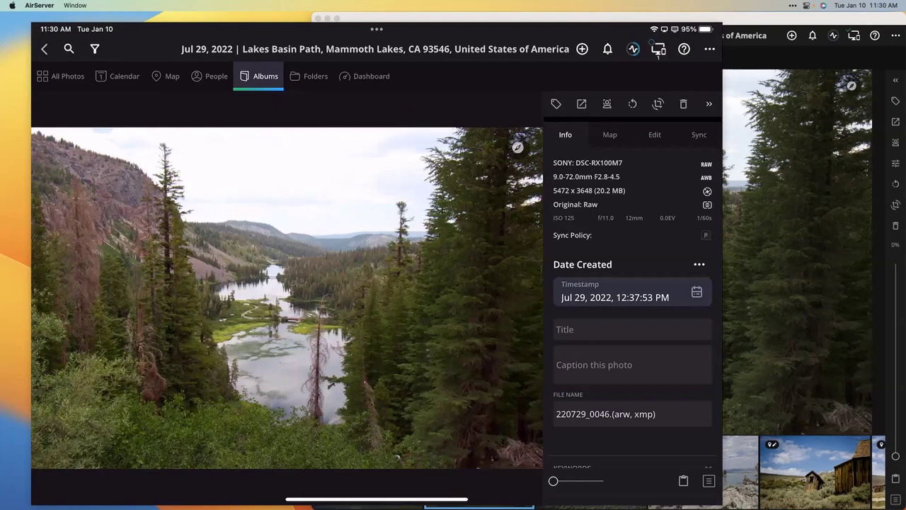
{"action": "key", "text": "Right"}
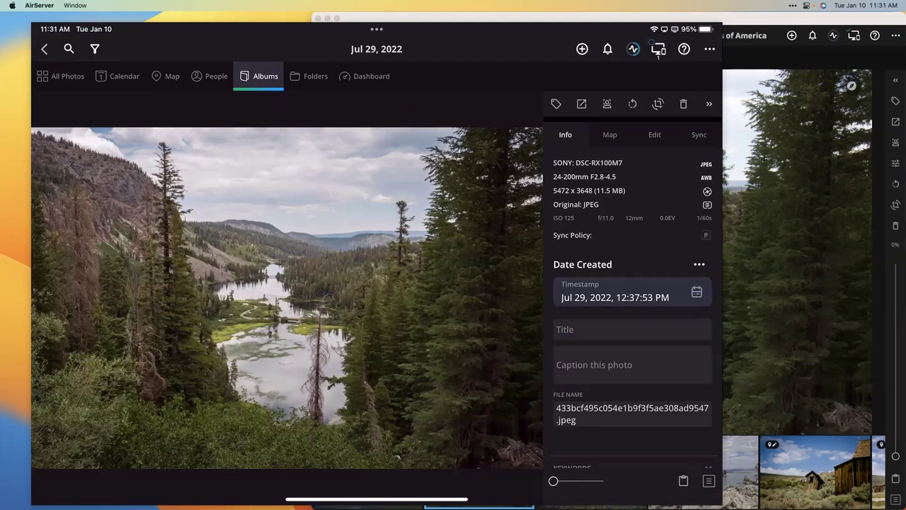
Stop mirroring the iPad screen to Air Server and enlarge the Mylio Photos window on the Mac
{"action": "left_click_drag", "start_coordinate": [680, 29], "coordinate": [666, 177]}
{"action": "left_click", "coordinate": [580, 179]}
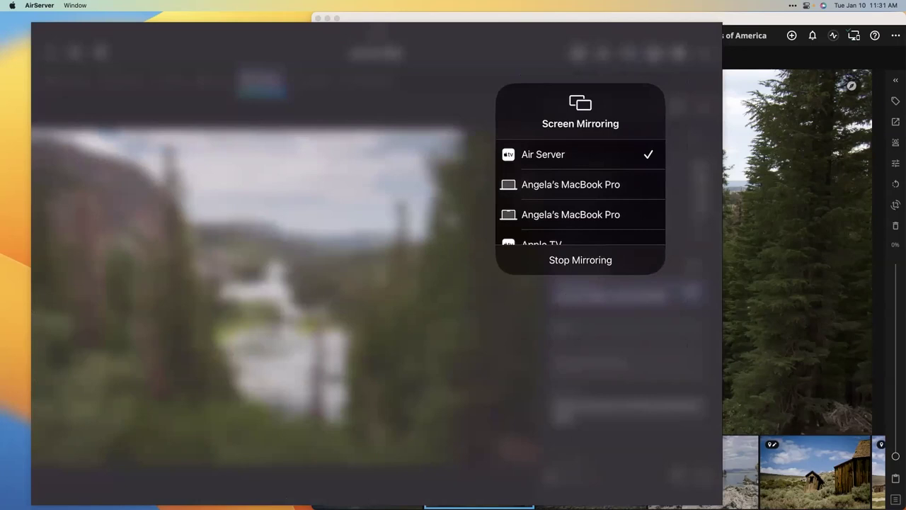
{"action": "left_click", "coordinate": [580, 260]}
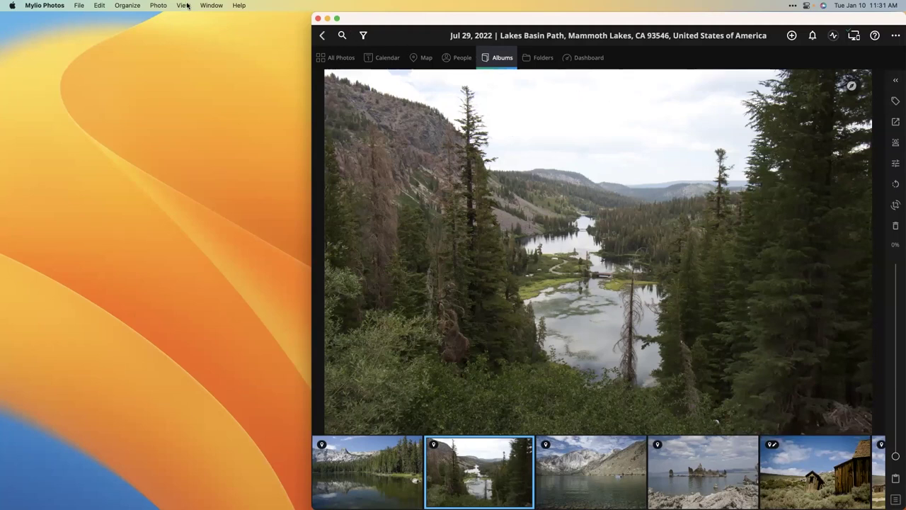
{"action": "left_click", "coordinate": [211, 6]}
{"action": "left_click", "coordinate": [210, 28]}
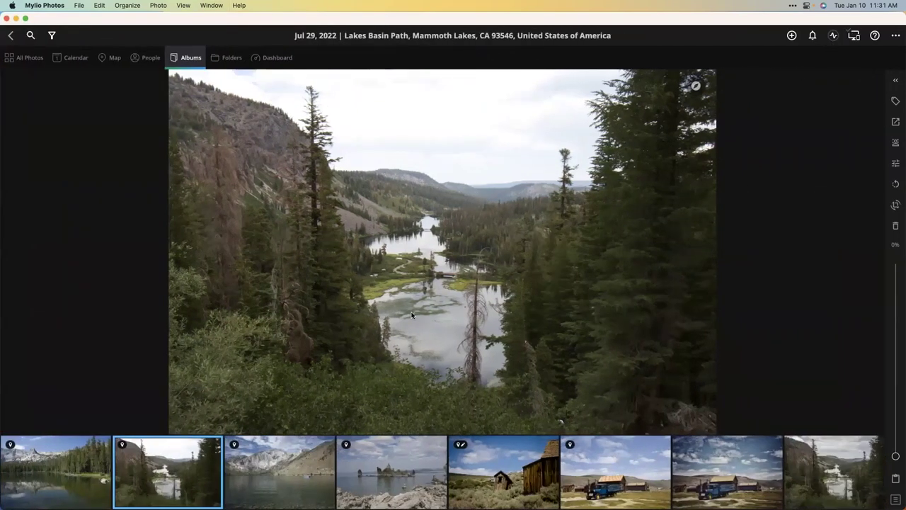
Open the original of the mountain lake photo with the blue boat in Radiant Photo, preferring the raw file
{"action": "left_click", "coordinate": [302, 483]}
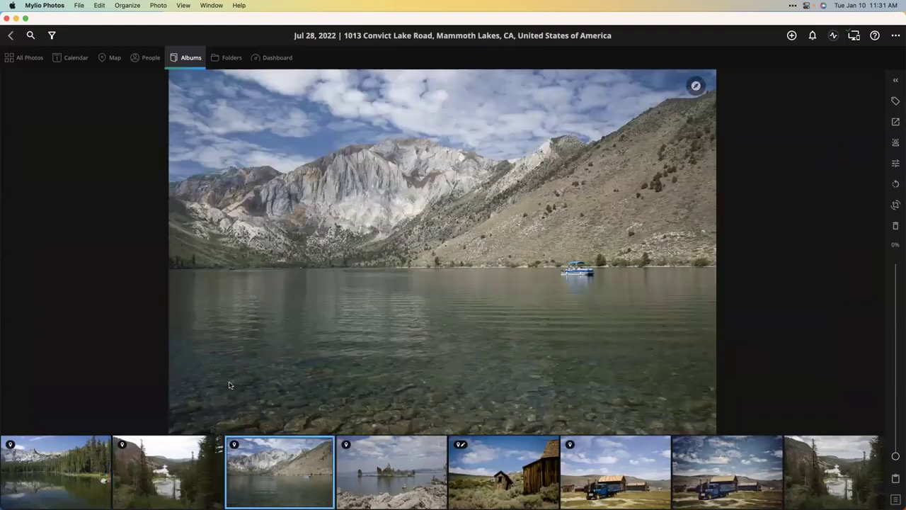
{"action": "right_click", "coordinate": [294, 252]}
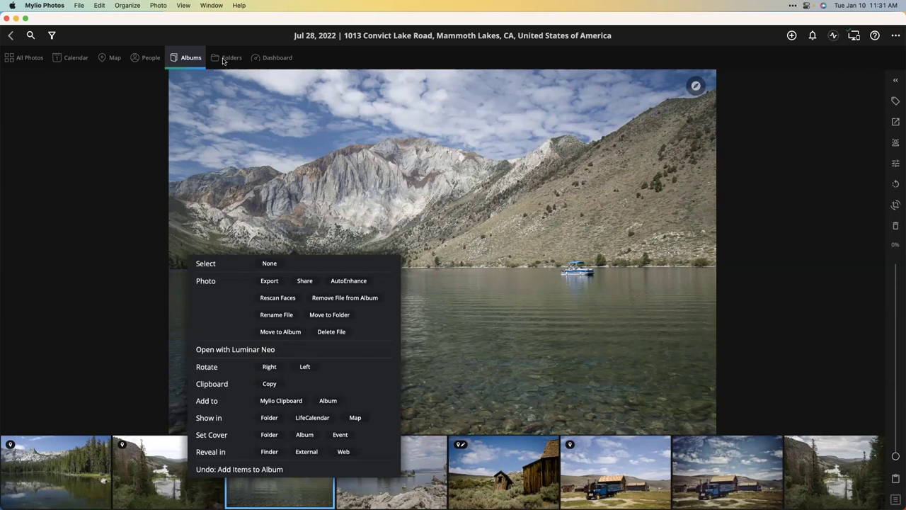
{"action": "left_click", "coordinate": [158, 6]}
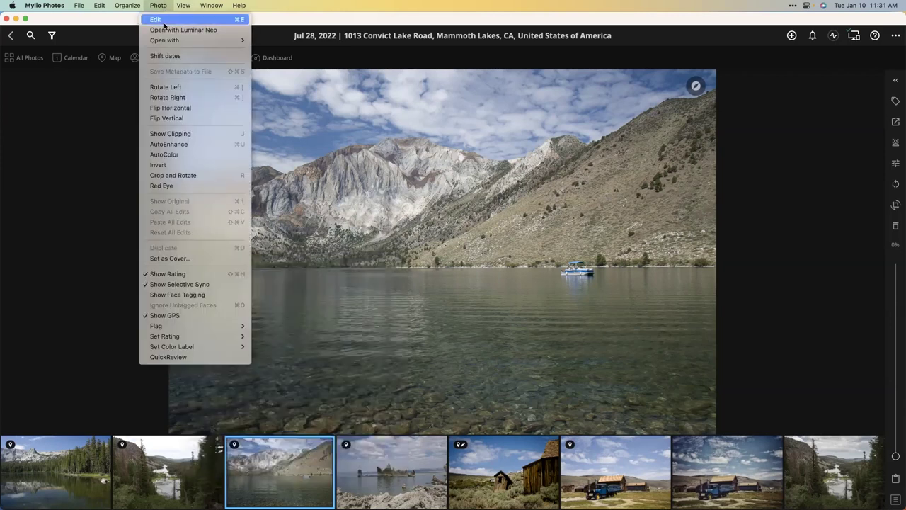
{"action": "mouse_move", "coordinate": [163, 40]}
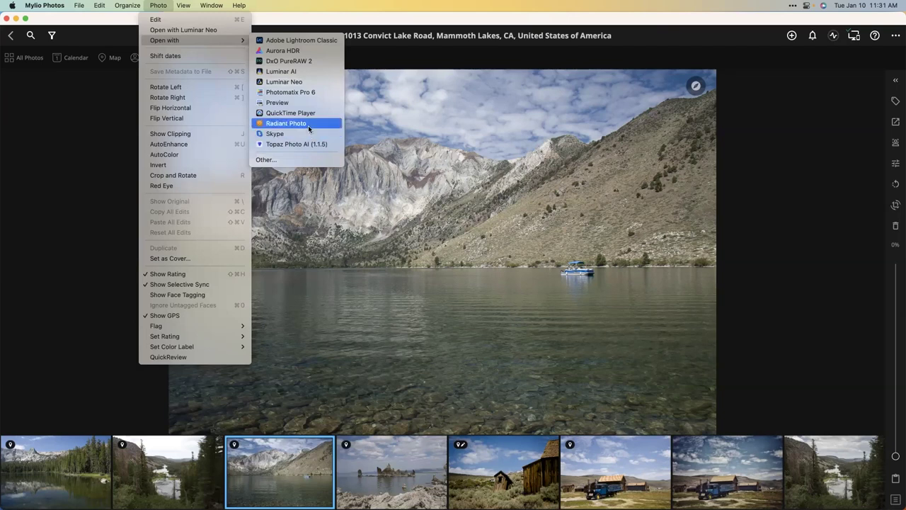
{"action": "left_click", "coordinate": [477, 190]}
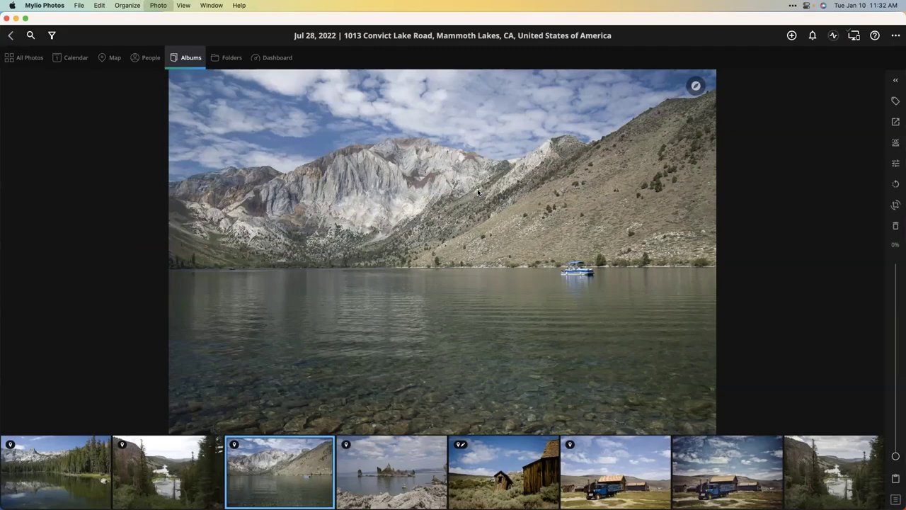
{"action": "key", "text": "super+e"}
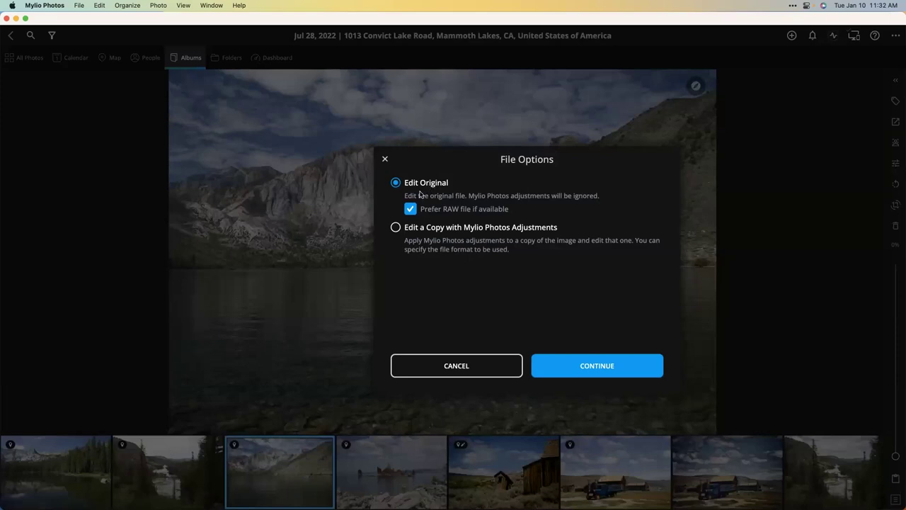
{"action": "left_click", "coordinate": [595, 364]}
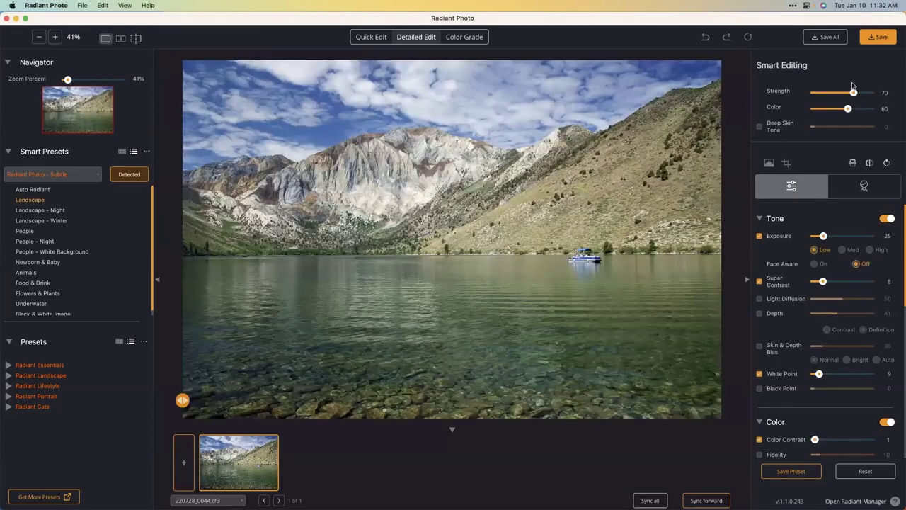
Save the lake photo as a quality 100 JPEG named <Filename>_display in the original's folder, close it, and quit Radiant Photo
{"action": "left_click", "coordinate": [881, 40]}
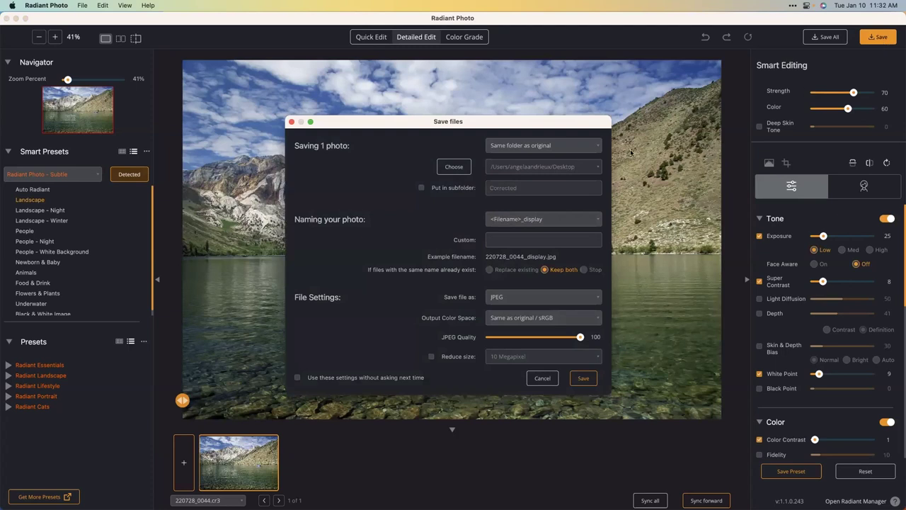
{"action": "left_click", "coordinate": [546, 221]}
{"action": "left_click", "coordinate": [454, 223]}
{"action": "left_click", "coordinate": [582, 379]}
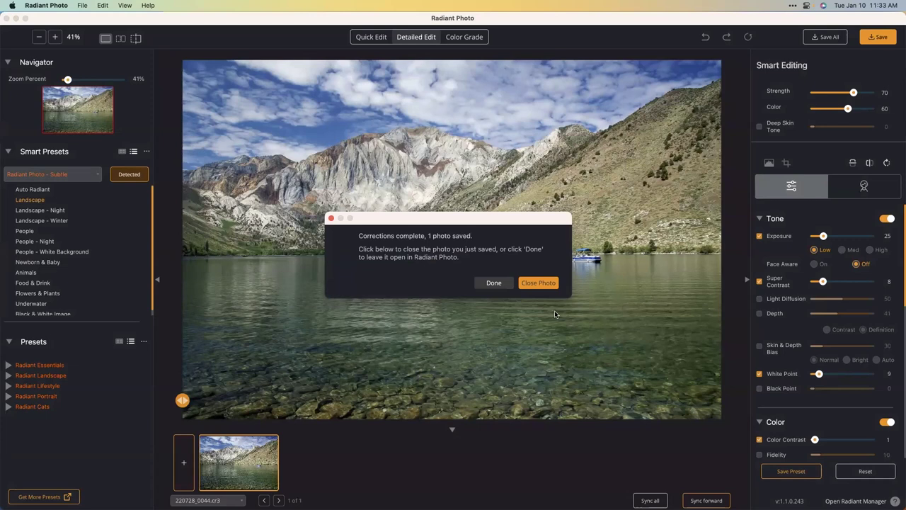
{"action": "left_click", "coordinate": [543, 284]}
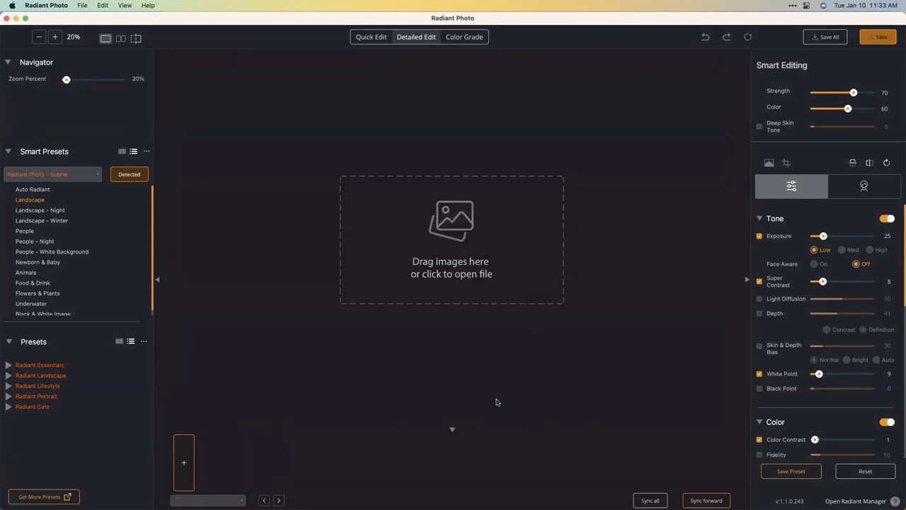
{"action": "key", "text": "super+q"}
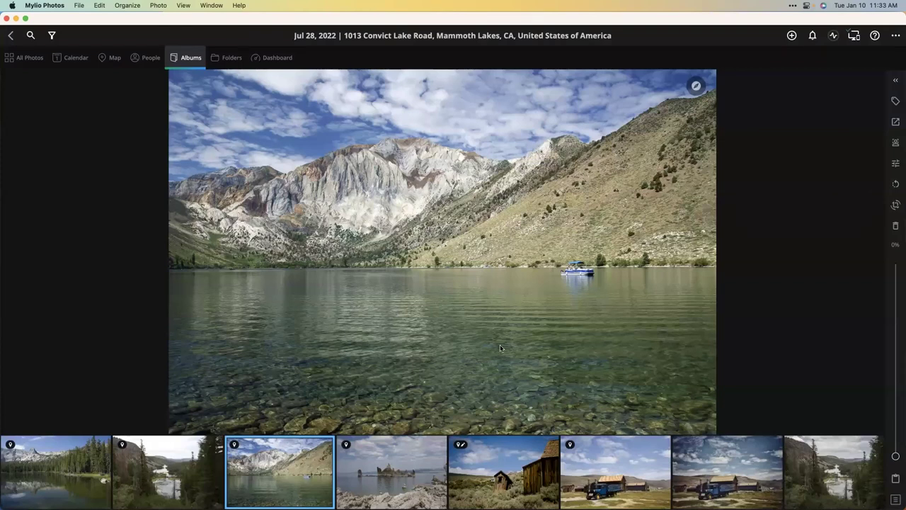
Show the edited lake photo's file information, reveal it in Finder, and inspect 220728_0044.cr3 beside 220728_0044_display.jpg
{"action": "left_click", "coordinate": [895, 80]}
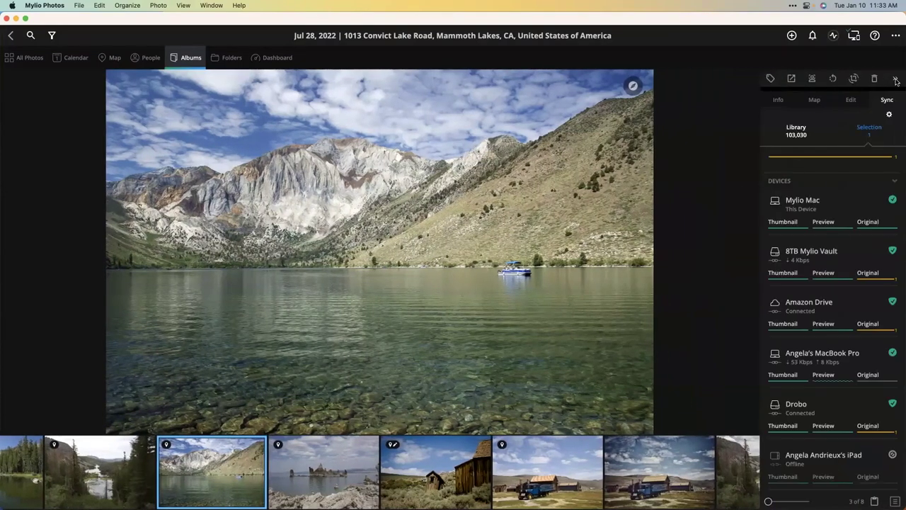
{"action": "left_click", "coordinate": [781, 102]}
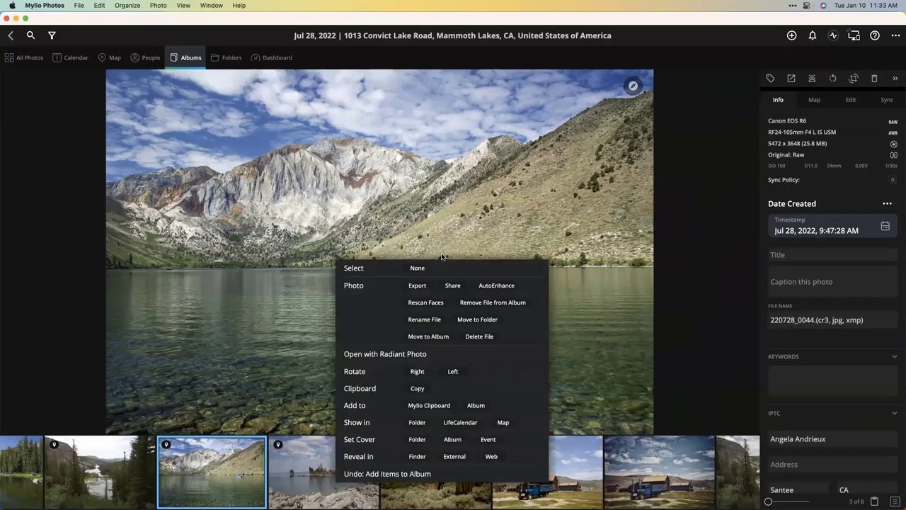
{"action": "left_click", "coordinate": [421, 455]}
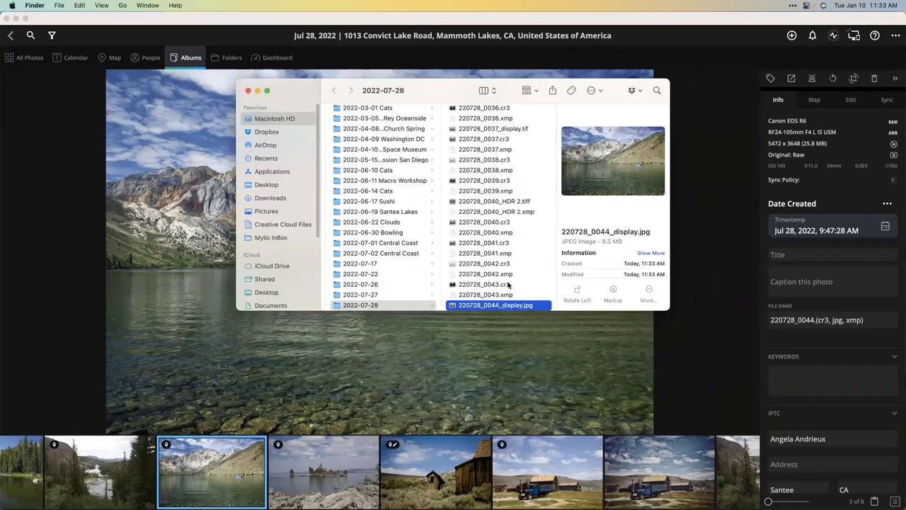
{"action": "scroll", "coordinate": [504, 279], "scroll_direction": "down", "scroll_amount": 3}
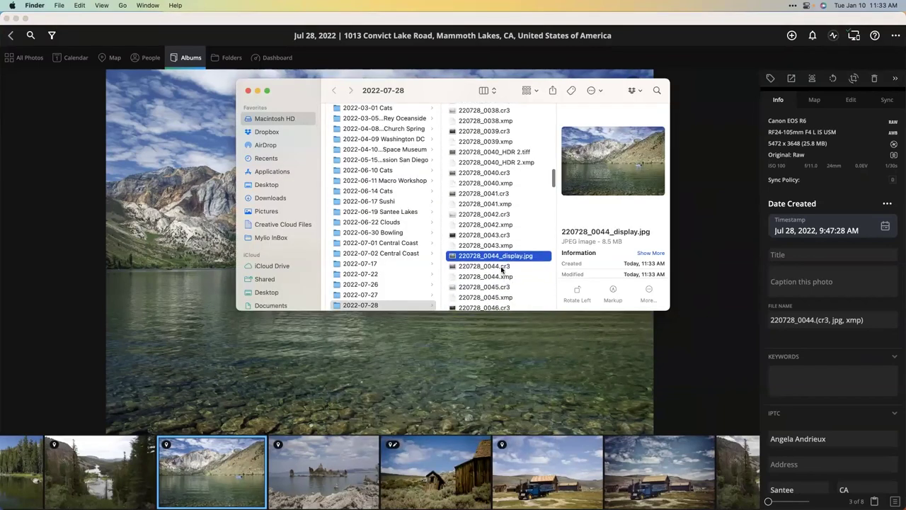
{"action": "left_click", "coordinate": [501, 267]}
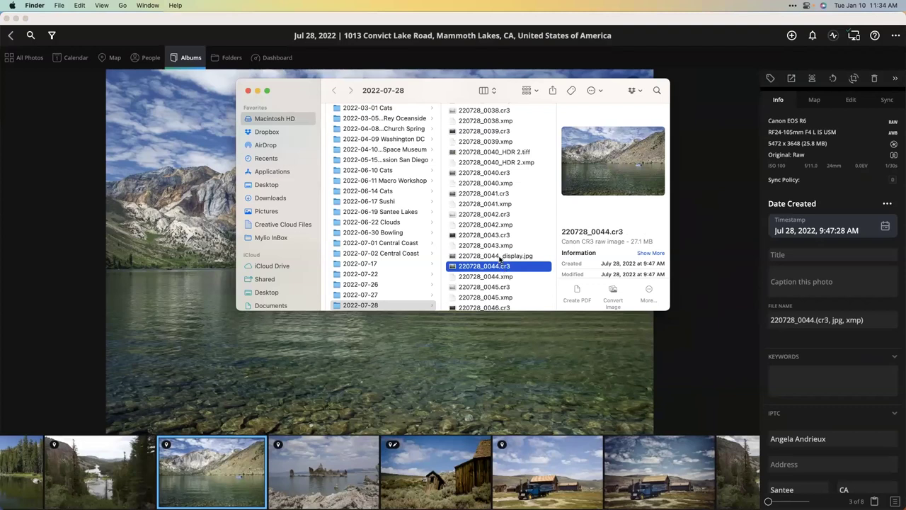
Inspect 220728_0044_display.jpg and 220728_0044.xmp in Finder, and return to the lake photo in Mylio Photos
{"action": "left_click", "coordinate": [500, 257]}
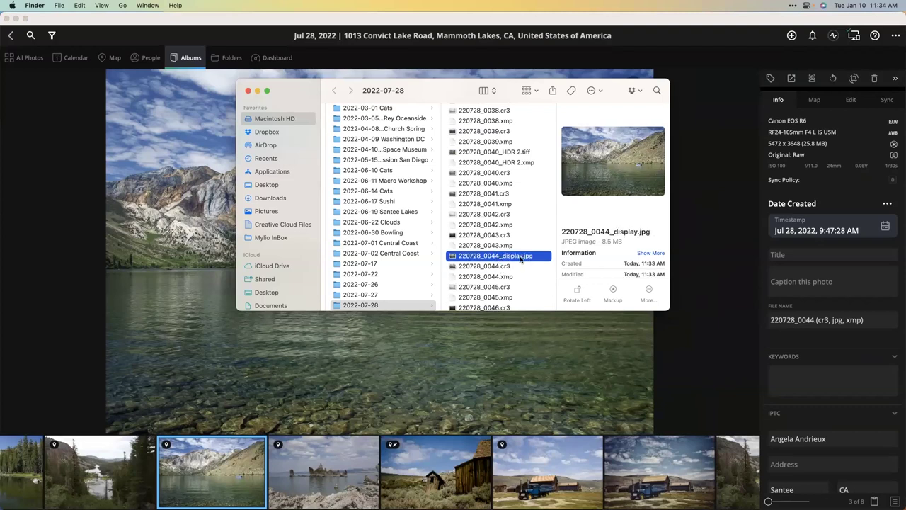
{"action": "left_click", "coordinate": [491, 278]}
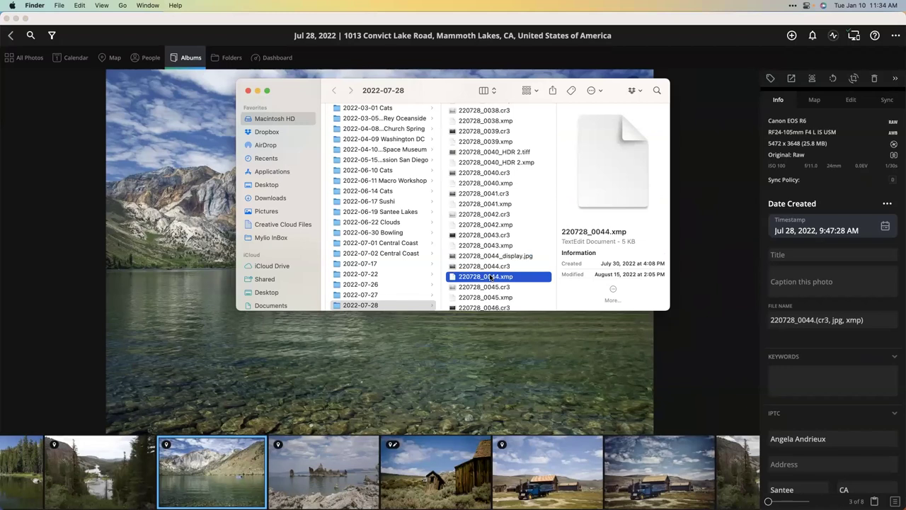
{"action": "left_click", "coordinate": [453, 341]}
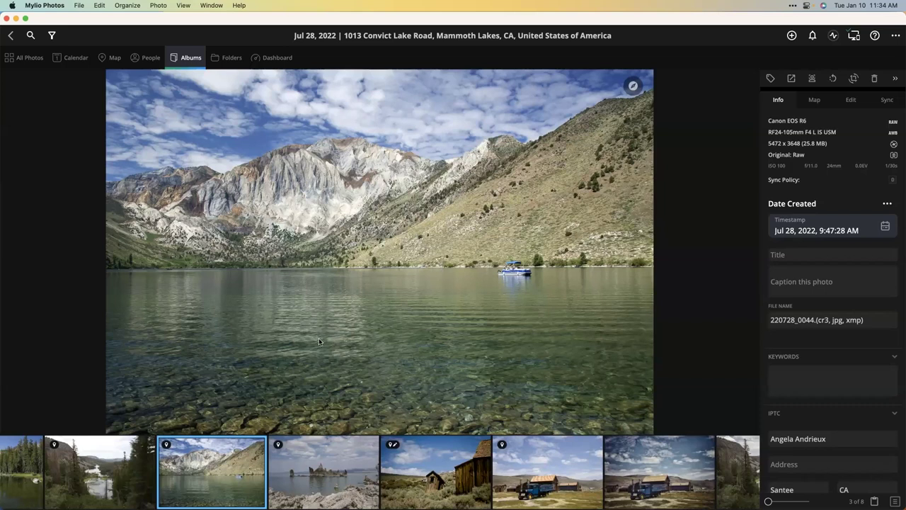
Go back to the 2022-07-28 folder in Finder and compare 220728_0044.cr3 with 220728_0044_display.jpg
{"action": "right_click", "coordinate": [355, 340]}
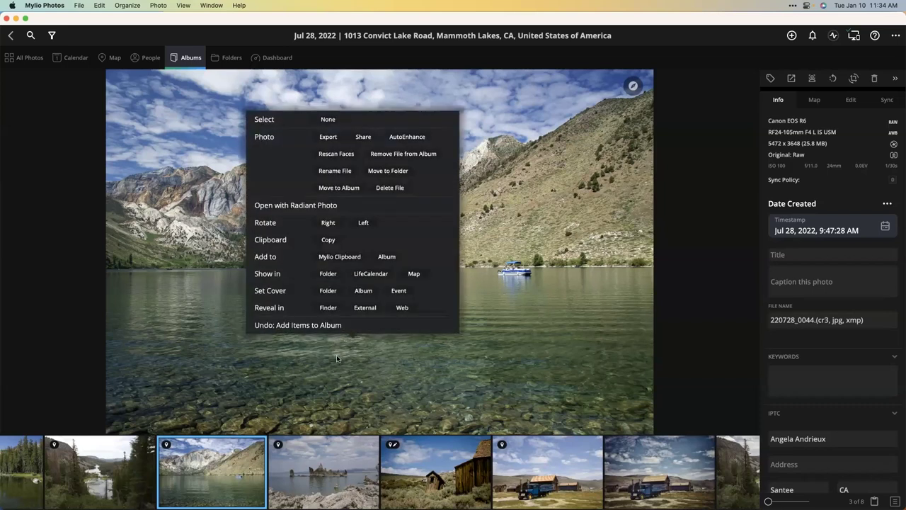
{"action": "left_click", "coordinate": [338, 360]}
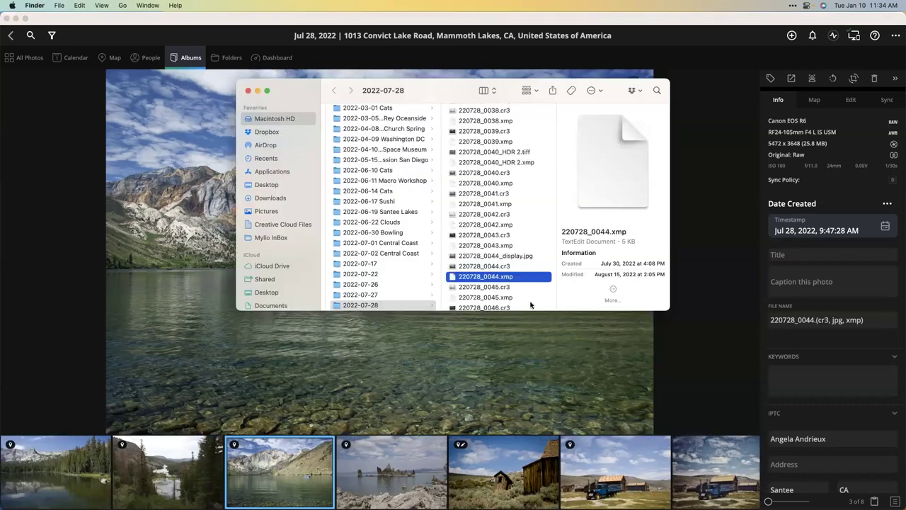
{"action": "left_click", "coordinate": [496, 265]}
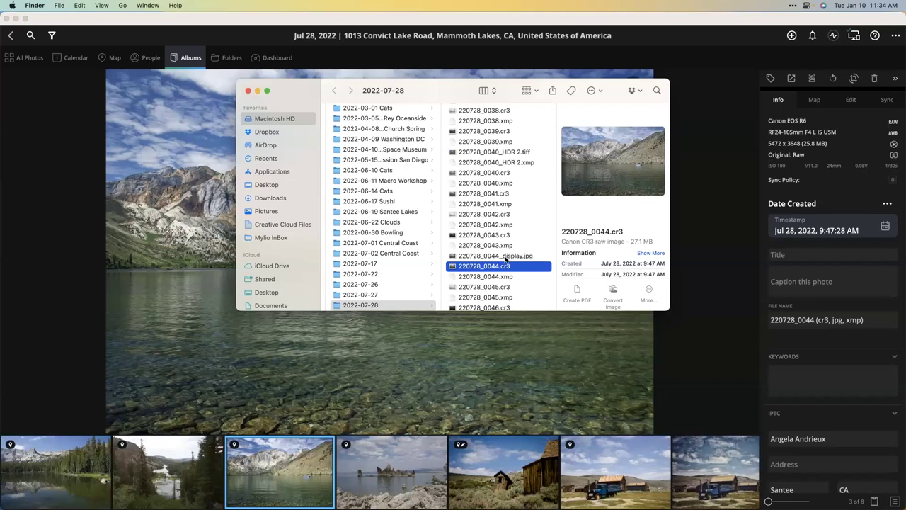
{"action": "left_click", "coordinate": [506, 256]}
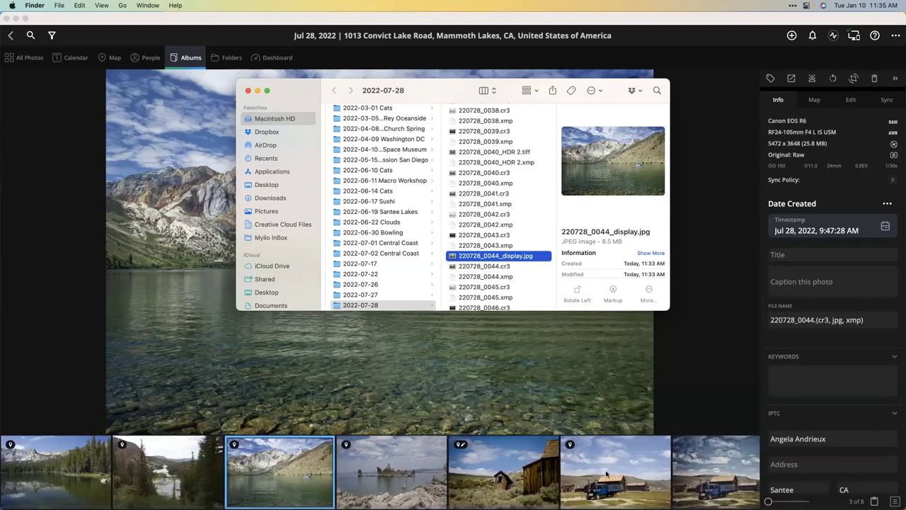
Compare the file names of the original raw blue truck photo and its edited JPEG copy in Mylio Photos
{"action": "scroll", "coordinate": [606, 473], "scroll_direction": "right", "scroll_amount": 2}
{"action": "left_click", "coordinate": [567, 471]}
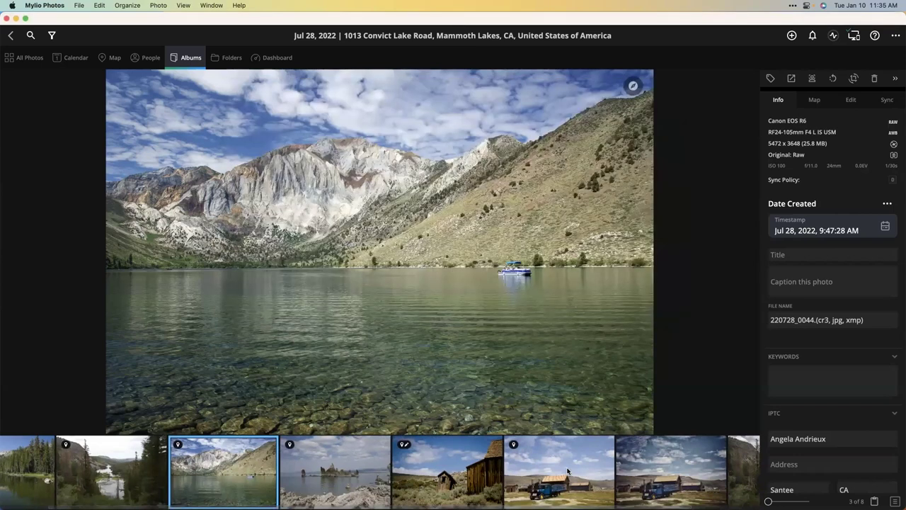
{"action": "left_click", "coordinate": [567, 471]}
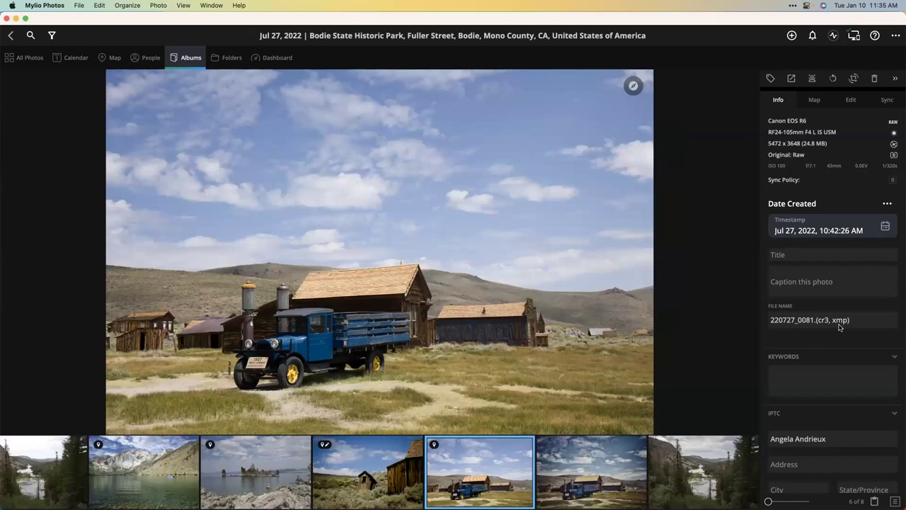
{"action": "left_click", "coordinate": [586, 462]}
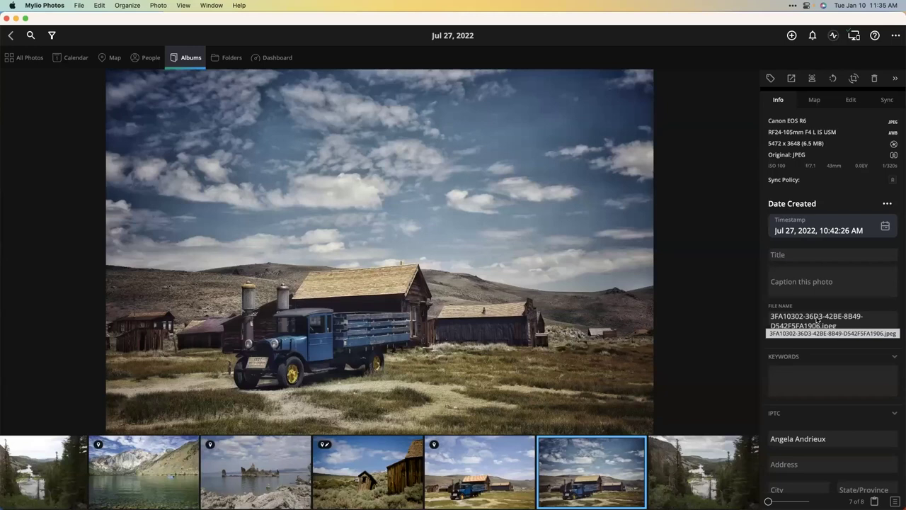
{"action": "left_click", "coordinate": [818, 320]}
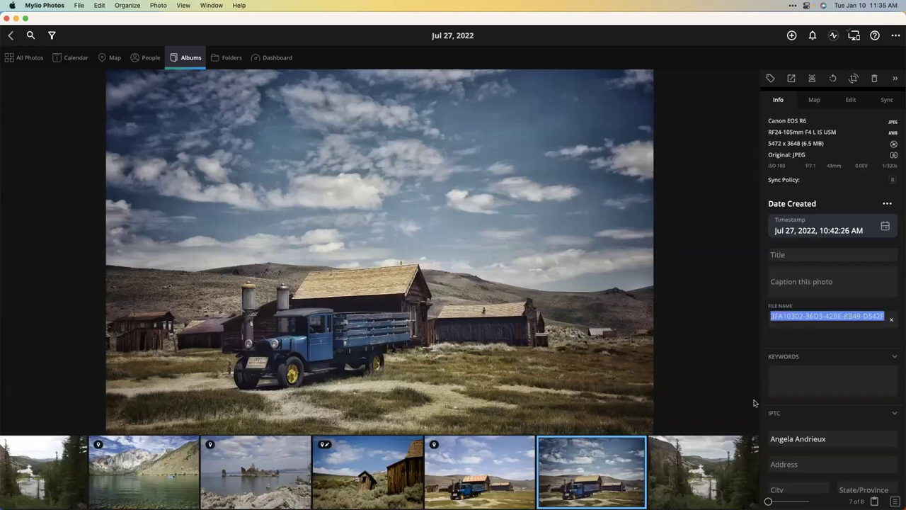
Copy the raw truck photo's file name and rename the darker edited JPEG copy to 220727_0081_display
{"action": "left_click", "coordinate": [511, 461]}
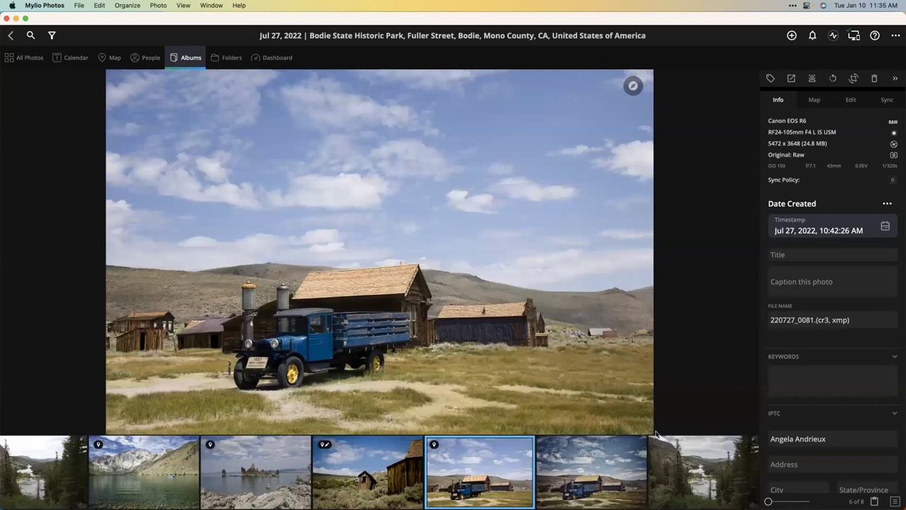
{"action": "left_click", "coordinate": [794, 320]}
{"action": "key", "text": "cmd+c"}
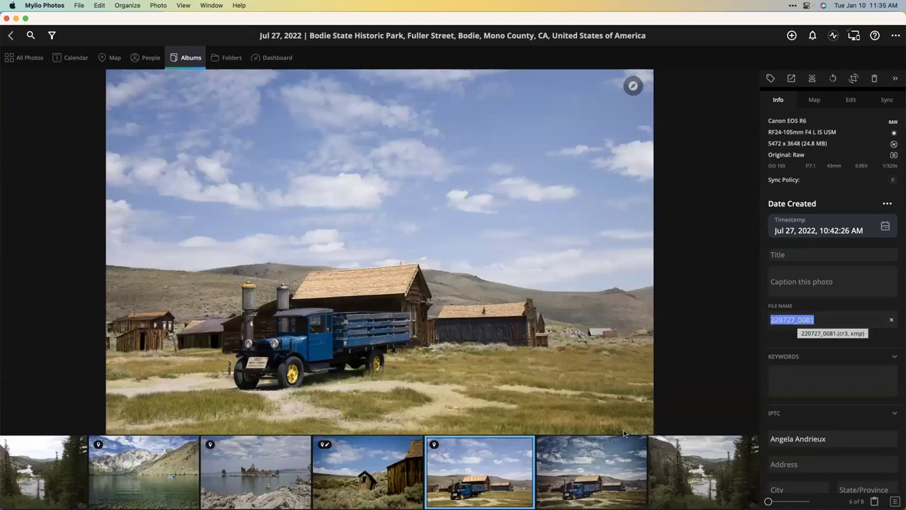
{"action": "left_click", "coordinate": [567, 461]}
{"action": "left_click", "coordinate": [810, 321]}
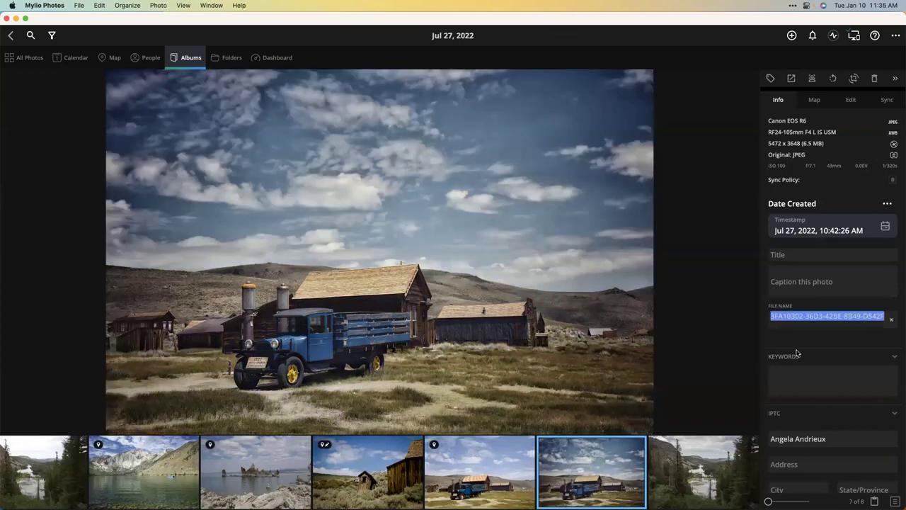
{"action": "key", "text": "cmd+v"}
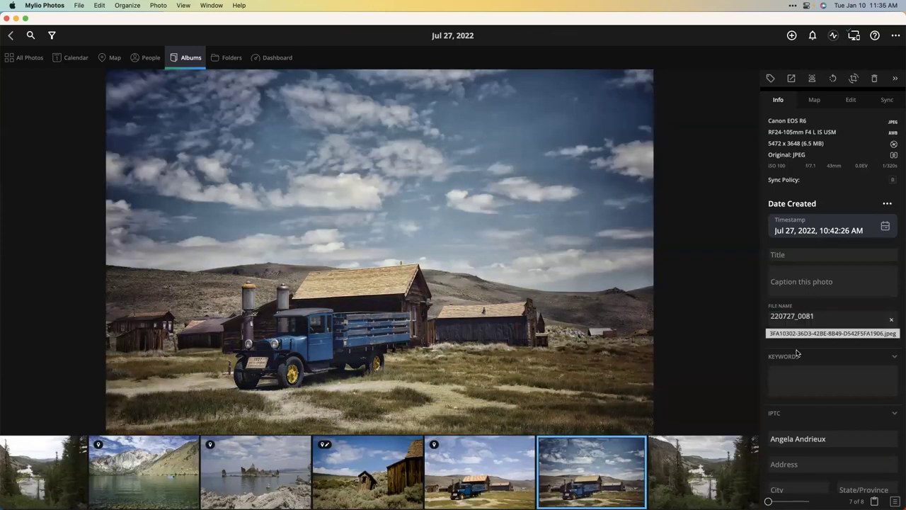
{"action": "type", "text": "_display"}
{"action": "key", "text": "Return"}
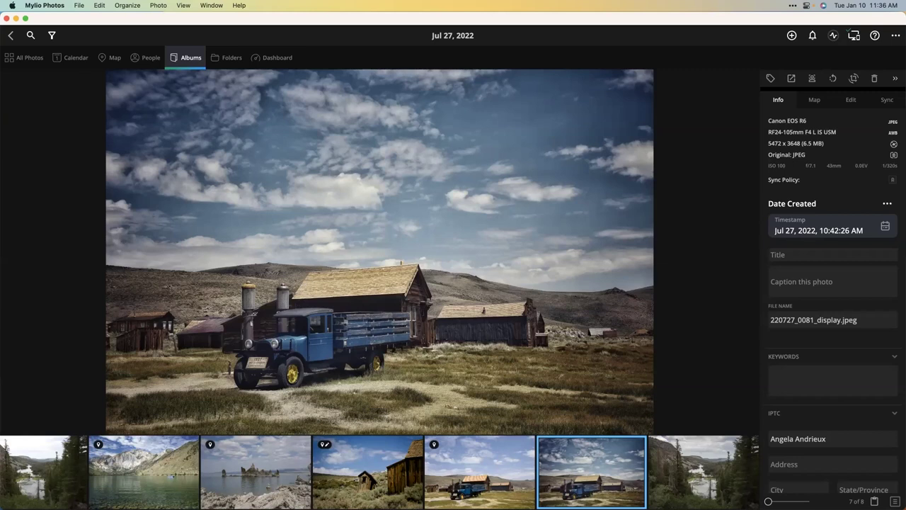
Examine the editing controls for the edited truck photo, from presets, white balance and tone to color, levels and vignette
{"action": "left_click", "coordinate": [852, 101]}
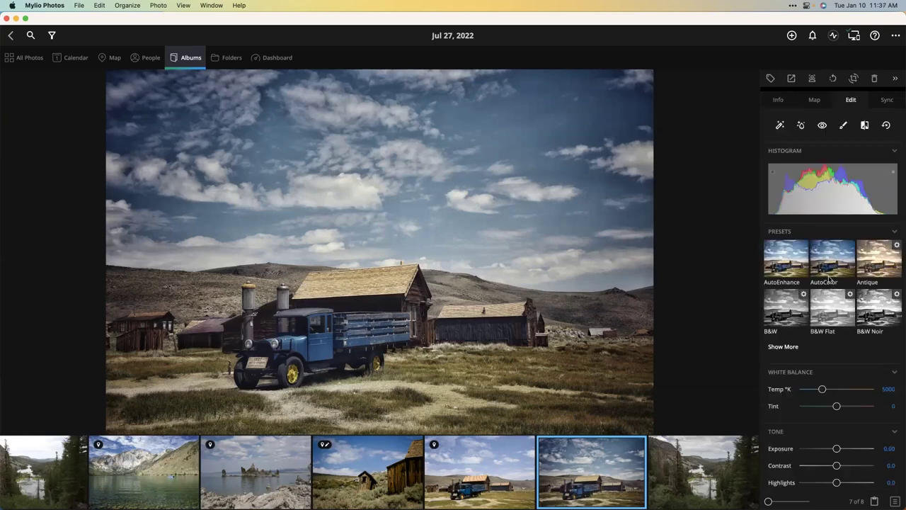
{"action": "scroll", "coordinate": [841, 372], "scroll_direction": "down", "scroll_amount": 5}
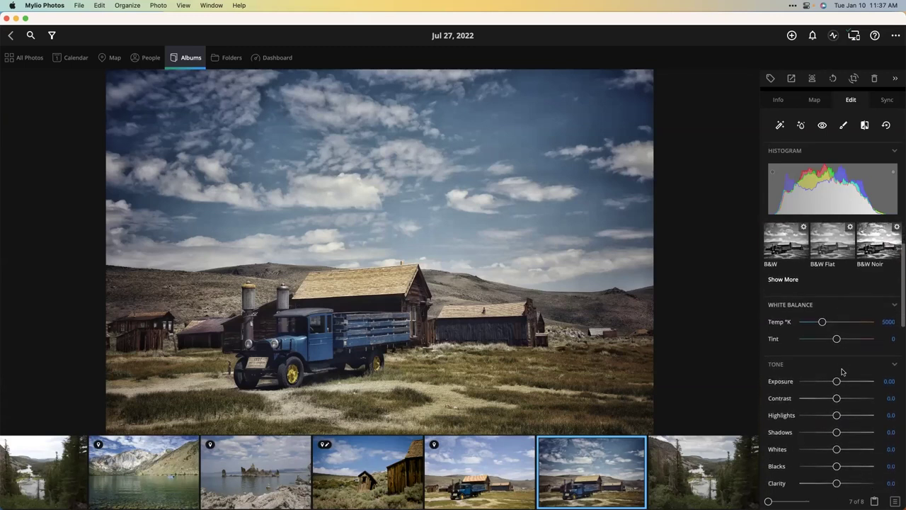
{"action": "scroll", "coordinate": [842, 372], "scroll_direction": "down", "scroll_amount": 3}
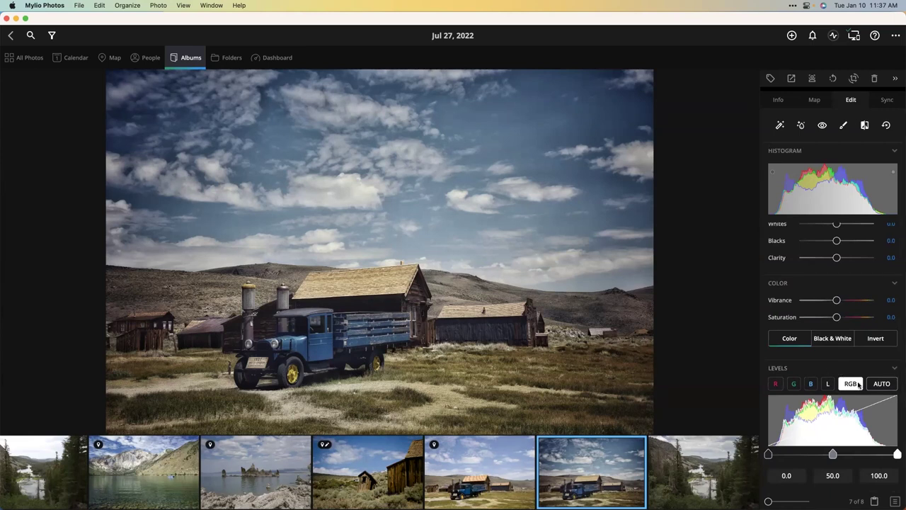
{"action": "scroll", "coordinate": [831, 369], "scroll_direction": "down", "scroll_amount": 1}
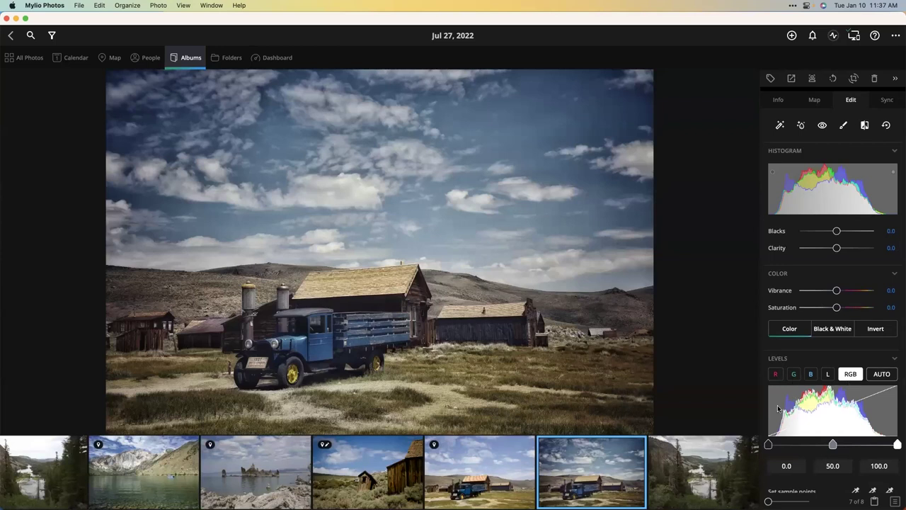
{"action": "scroll", "coordinate": [834, 410], "scroll_direction": "down", "scroll_amount": 1}
{"action": "scroll", "coordinate": [834, 410], "scroll_direction": "down", "scroll_amount": 3}
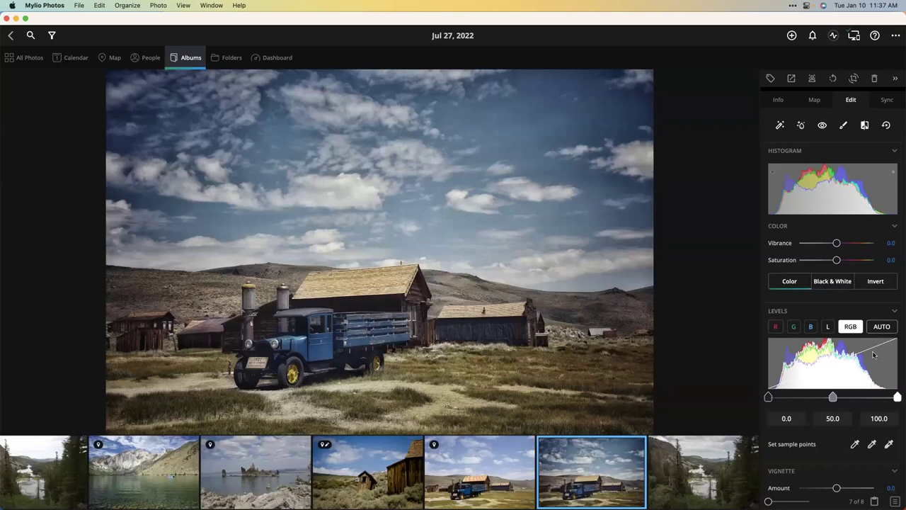
{"action": "scroll", "coordinate": [850, 411], "scroll_direction": "down", "scroll_amount": 3}
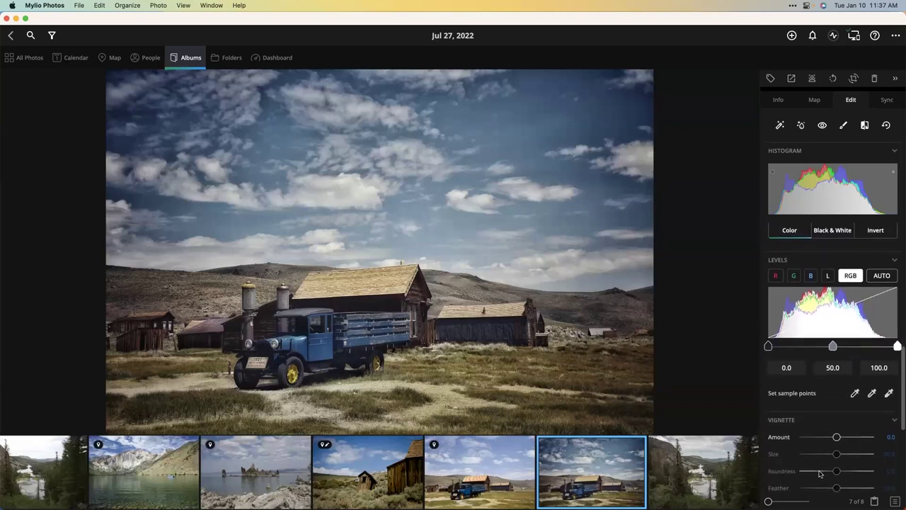
{"action": "scroll", "coordinate": [815, 356], "scroll_direction": "up", "scroll_amount": 8}
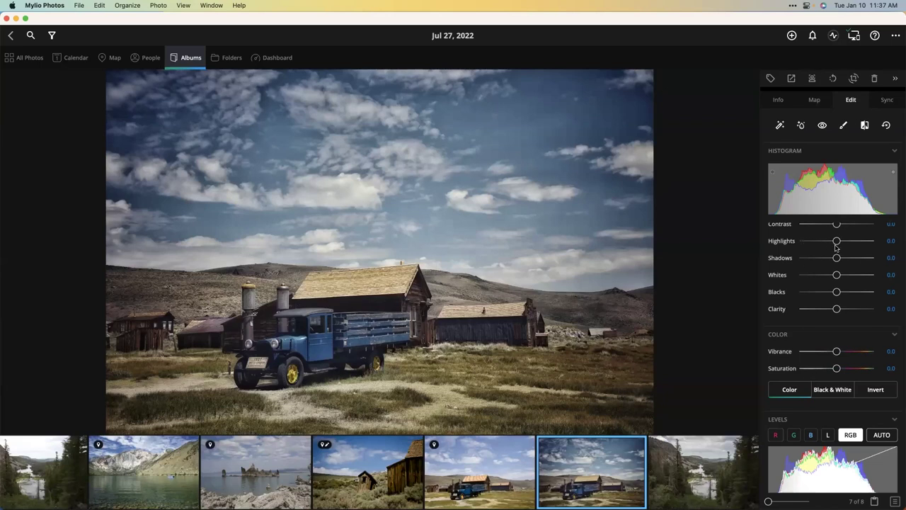
Review the export options for the edited truck photo, including the file type, and close them without exporting
{"action": "left_click", "coordinate": [793, 79]}
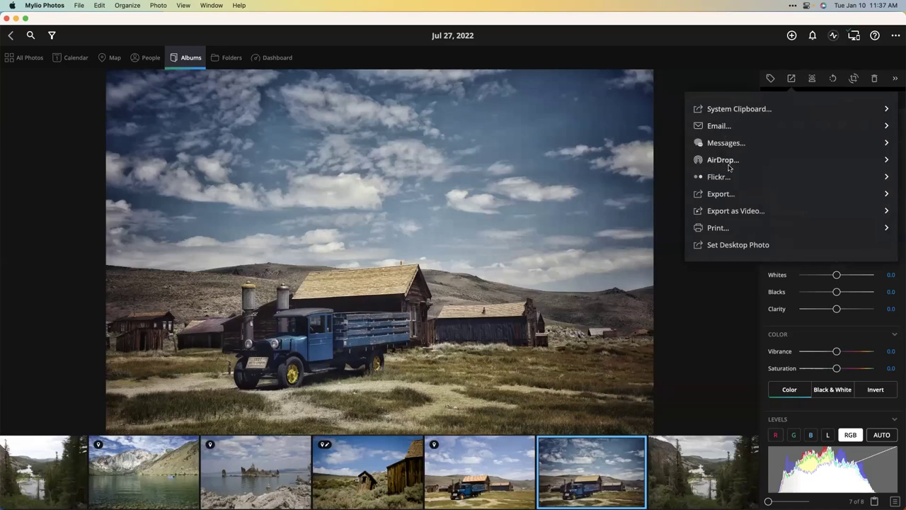
{"action": "left_click", "coordinate": [720, 194]}
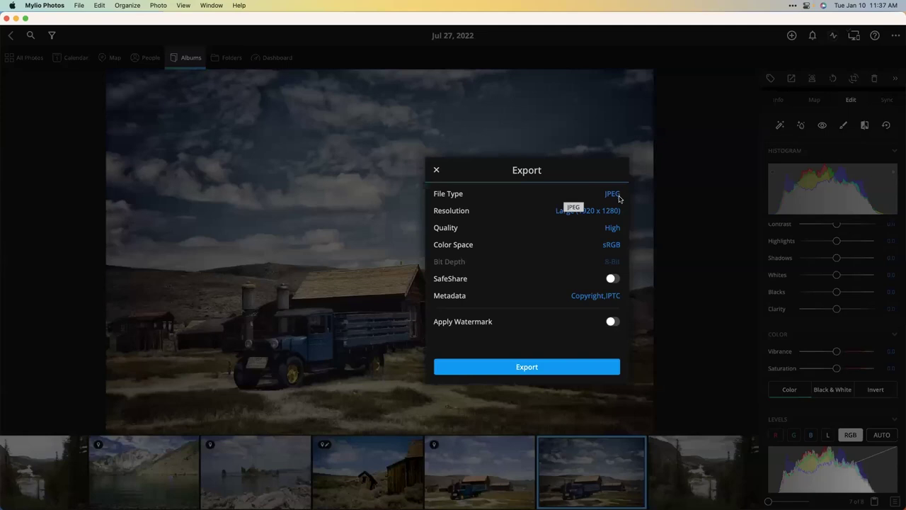
{"action": "left_click", "coordinate": [435, 170]}
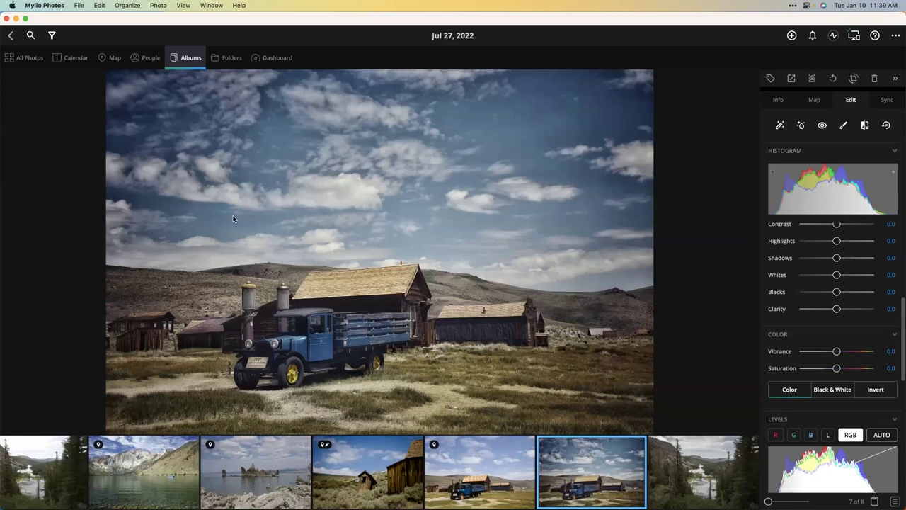
Open the scanned 1979 childhood photos in the FastFoto subfolder of the Photos folder
{"action": "left_click", "coordinate": [223, 59]}
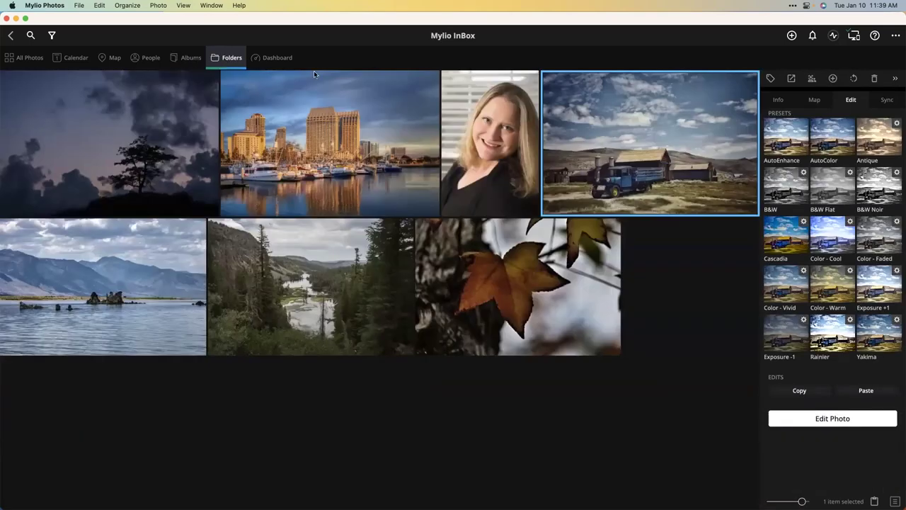
{"action": "left_click", "coordinate": [230, 61]}
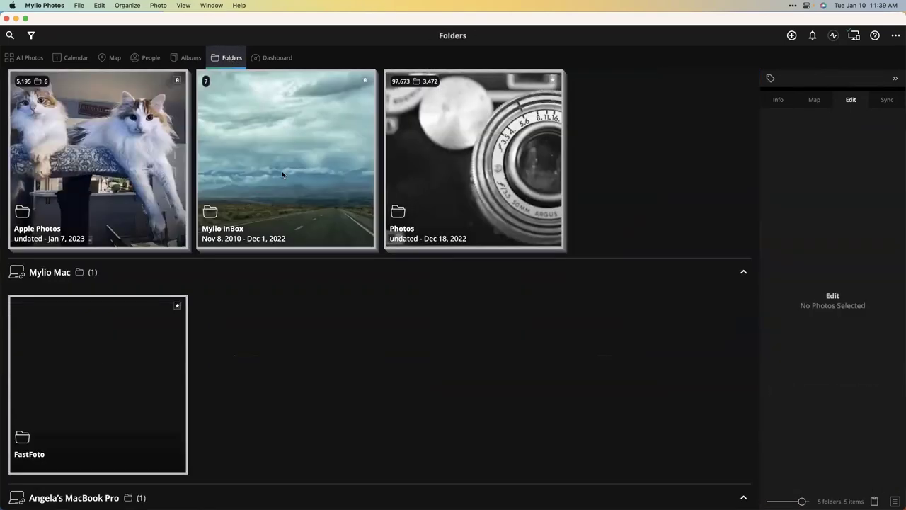
{"action": "left_click", "coordinate": [403, 198]}
{"action": "scroll", "coordinate": [489, 356], "scroll_direction": "down", "scroll_amount": 15}
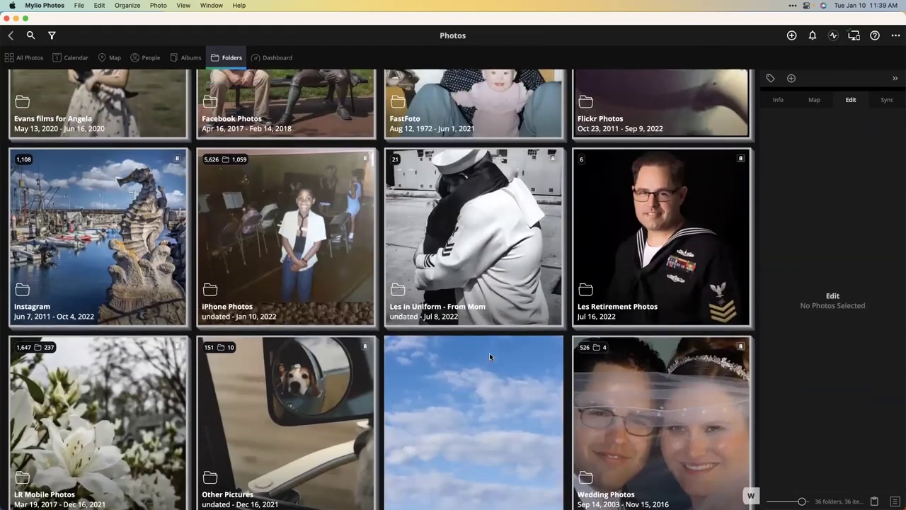
{"action": "scroll", "coordinate": [499, 276], "scroll_direction": "up", "scroll_amount": 3}
{"action": "left_click", "coordinate": [510, 203]}
{"action": "left_click", "coordinate": [510, 203]}
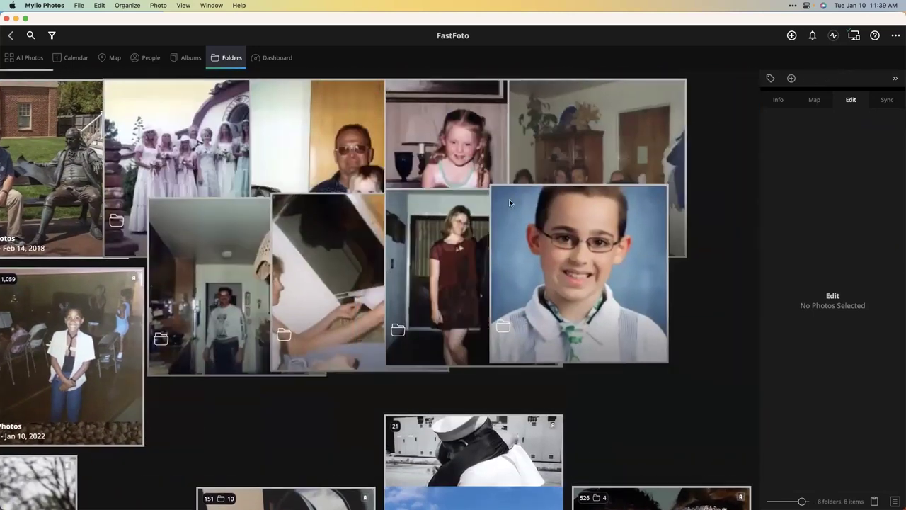
{"action": "left_click", "coordinate": [263, 199]}
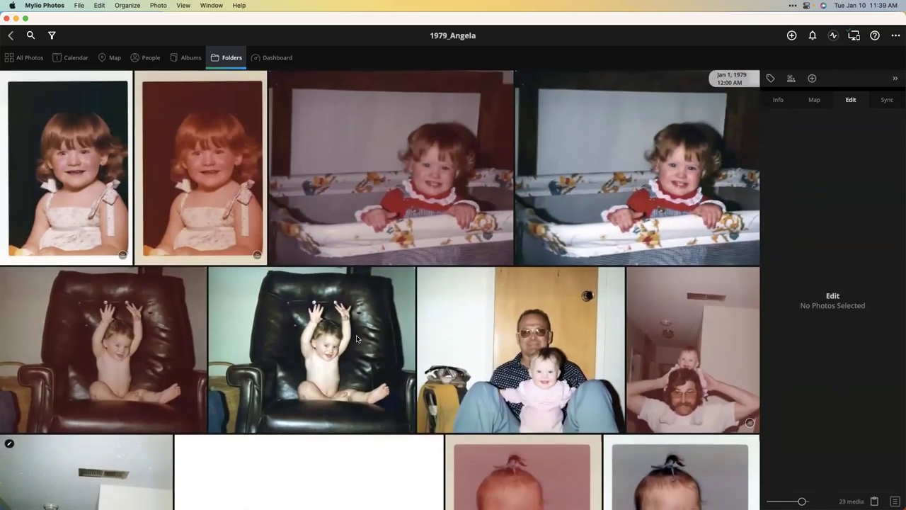
Look through the scanned originals beside their color-corrected copies and select the corrected photo of the man reading to the baby
{"action": "scroll", "coordinate": [383, 310], "scroll_direction": "down", "scroll_amount": 4}
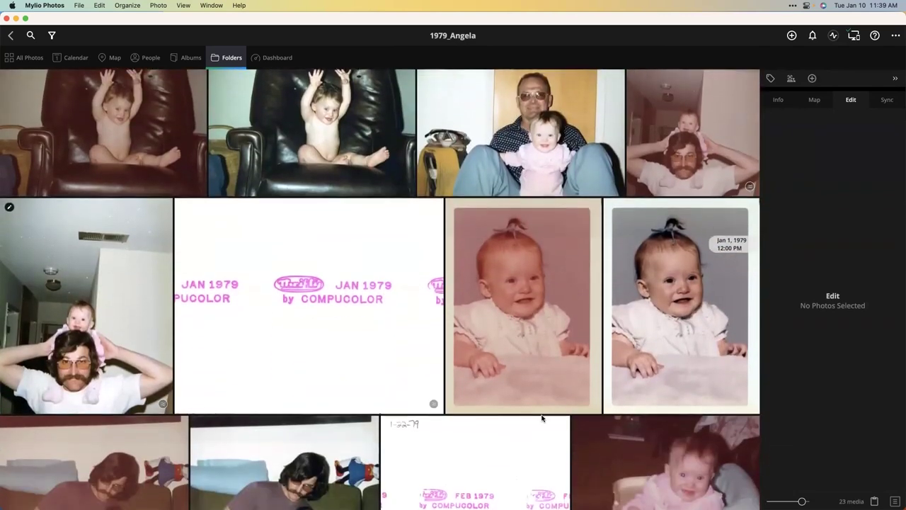
{"action": "scroll", "coordinate": [543, 419], "scroll_direction": "down", "scroll_amount": 3}
{"action": "scroll", "coordinate": [543, 419], "scroll_direction": "down", "scroll_amount": 2}
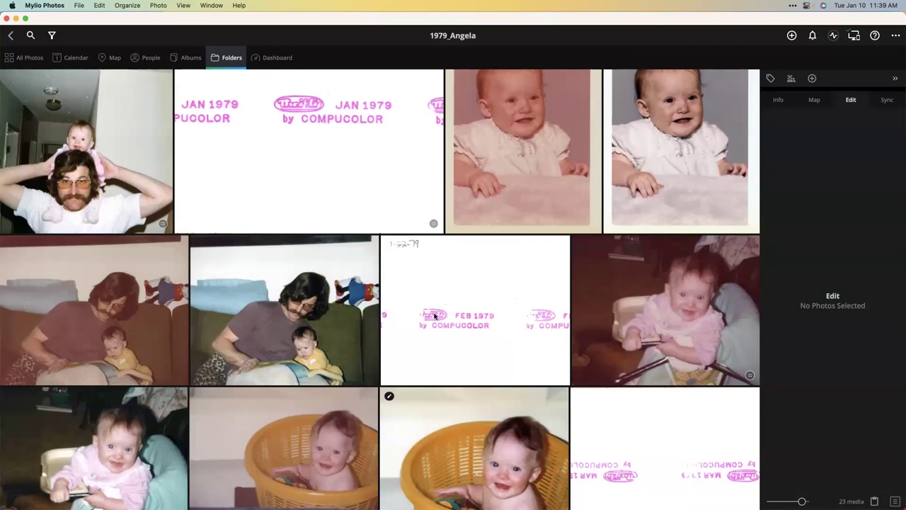
{"action": "scroll", "coordinate": [430, 311], "scroll_direction": "down", "scroll_amount": 2}
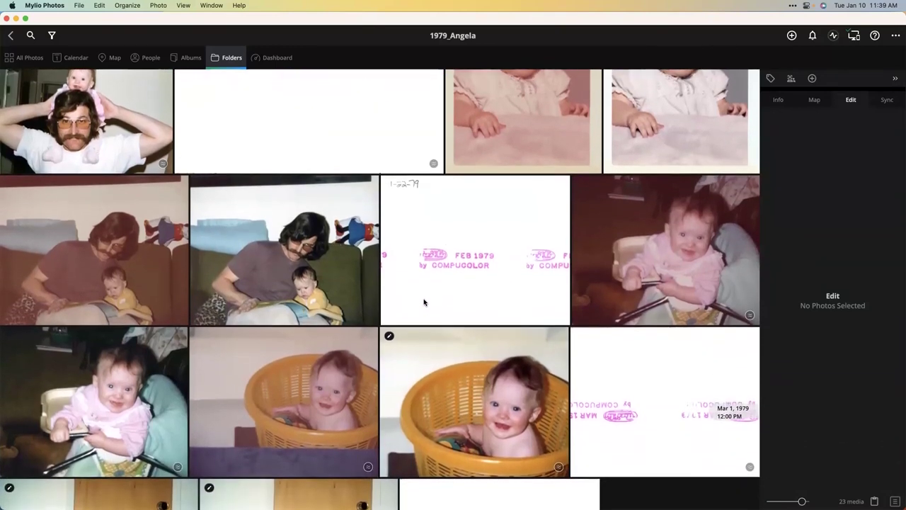
{"action": "left_click", "coordinate": [329, 274]}
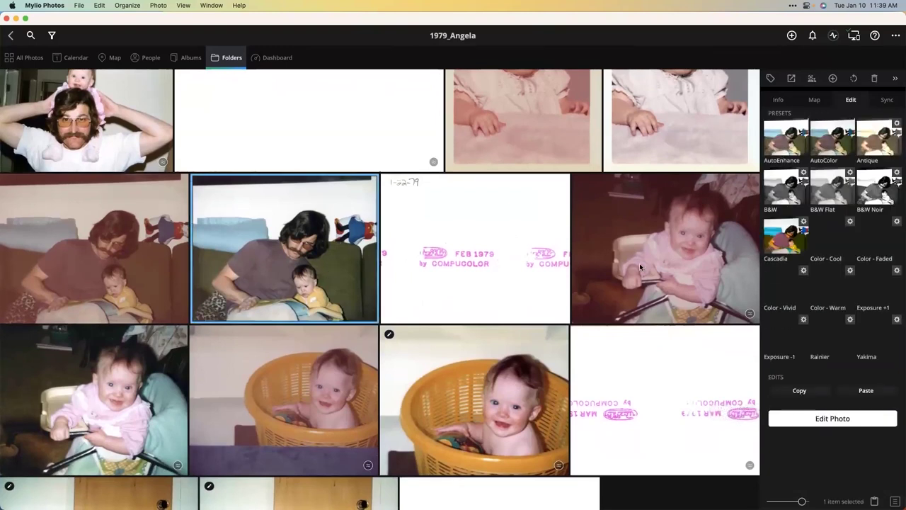
Compare the file info, dates and file names of the faded scan and the corrected copy of the man reading to the baby
{"action": "left_click", "coordinate": [778, 99]}
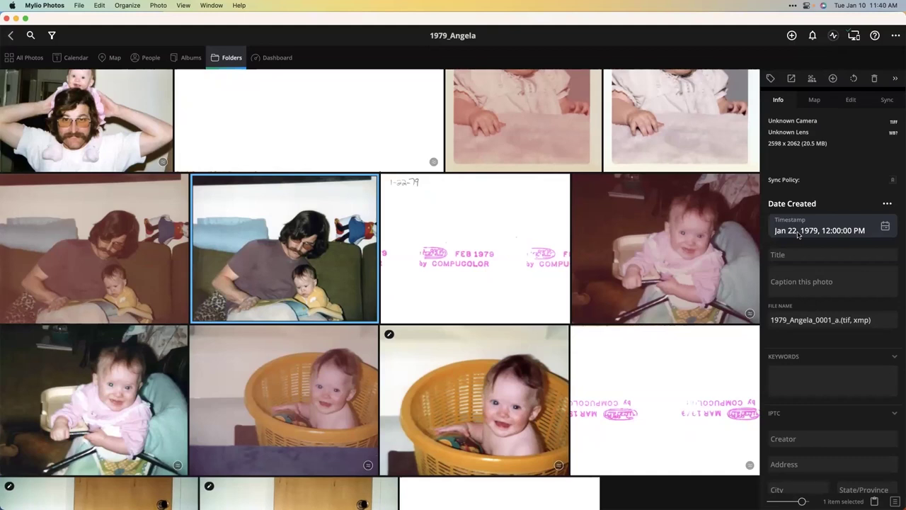
{"action": "left_click", "coordinate": [129, 249]}
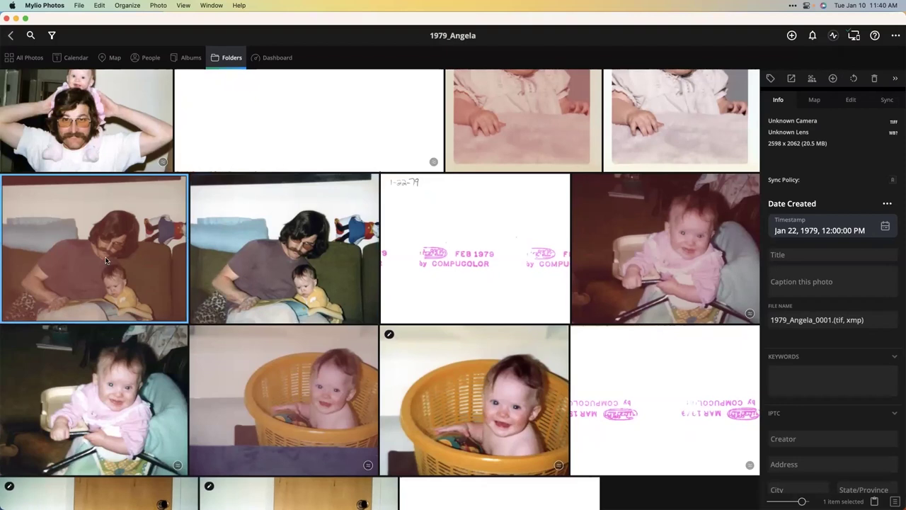
{"action": "left_click", "coordinate": [257, 256]}
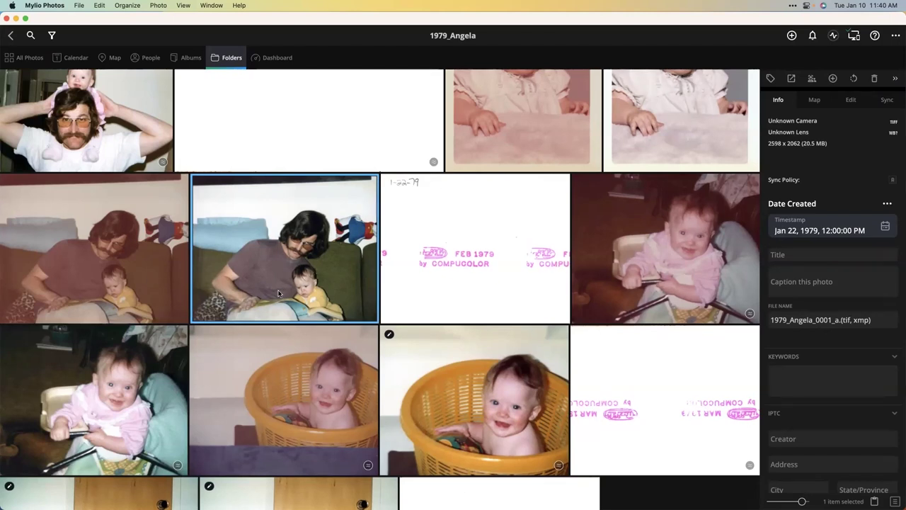
{"action": "left_click", "coordinate": [56, 260]}
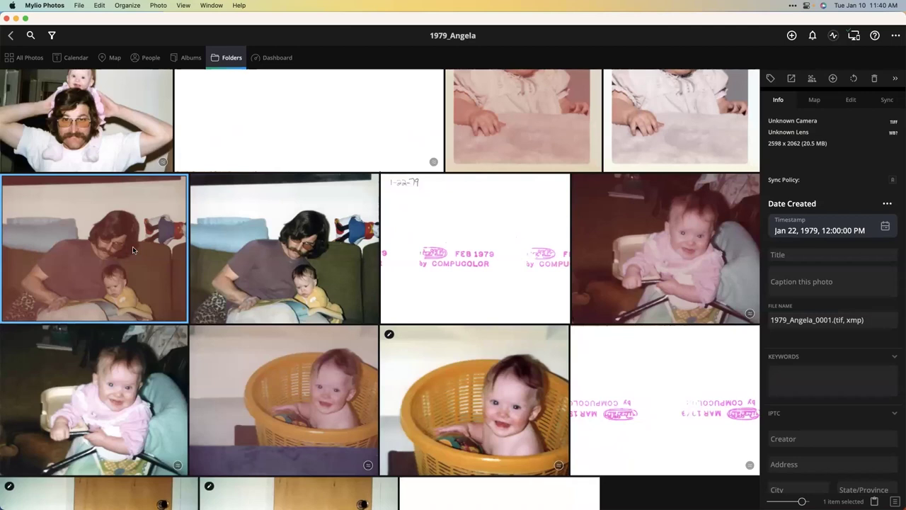
Open the faded original scan of the man reading to the baby and apply the AutoColor preset
{"action": "double_click", "coordinate": [134, 250]}
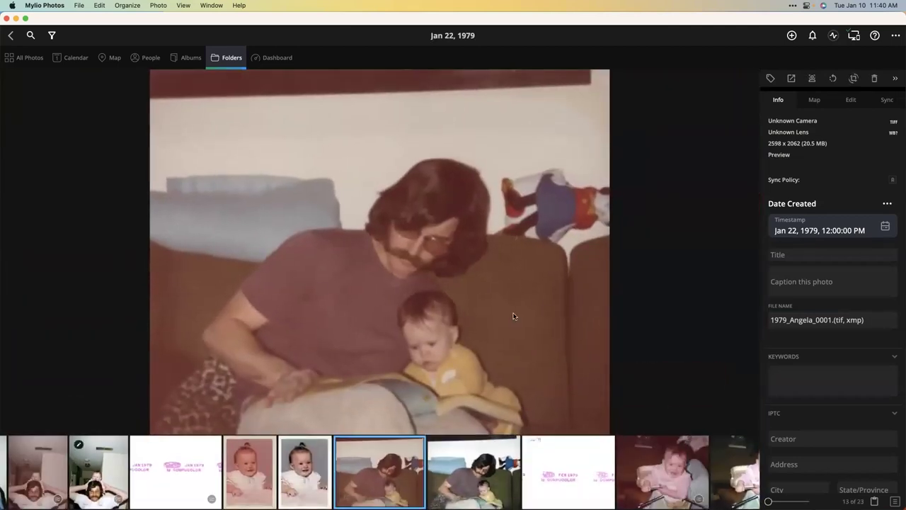
{"action": "left_click", "coordinate": [850, 103]}
{"action": "left_click", "coordinate": [827, 259]}
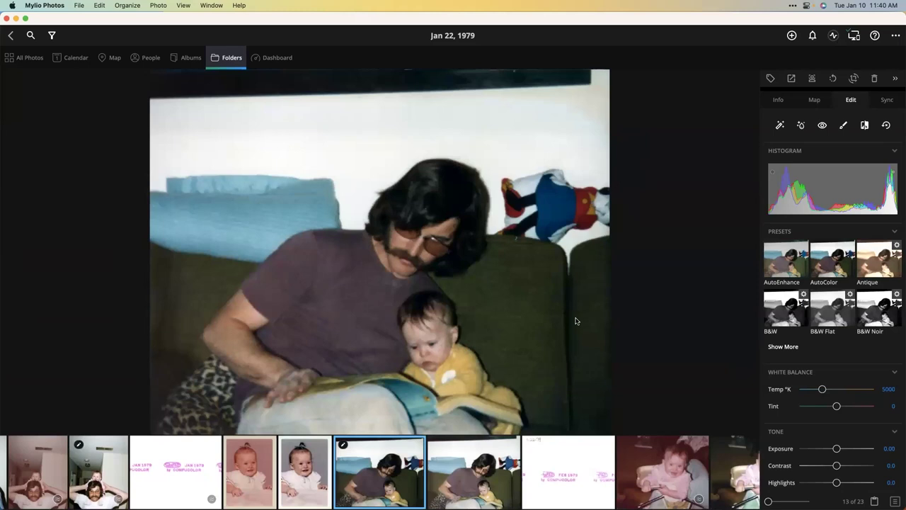
Compare the AutoColor version of the scan with the scanner-corrected copy several times and return to the folder
{"action": "left_click", "coordinate": [492, 481]}
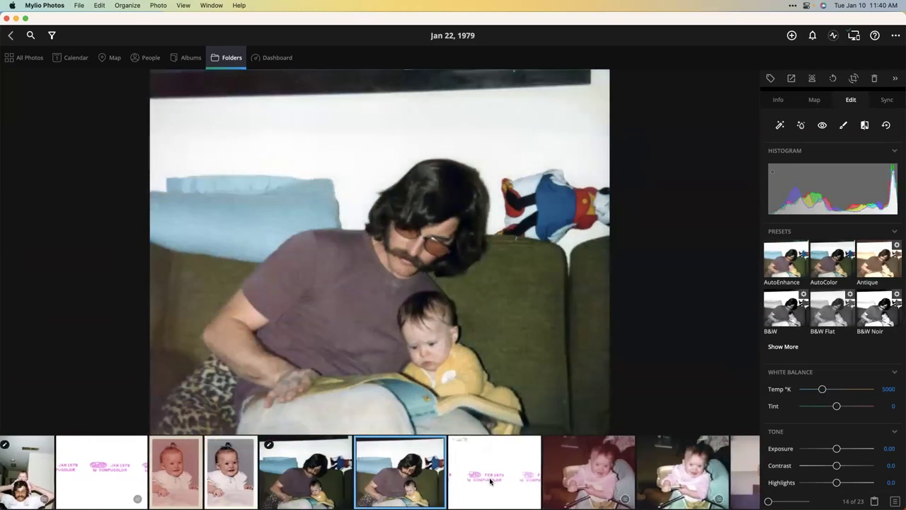
{"action": "left_click", "coordinate": [322, 473]}
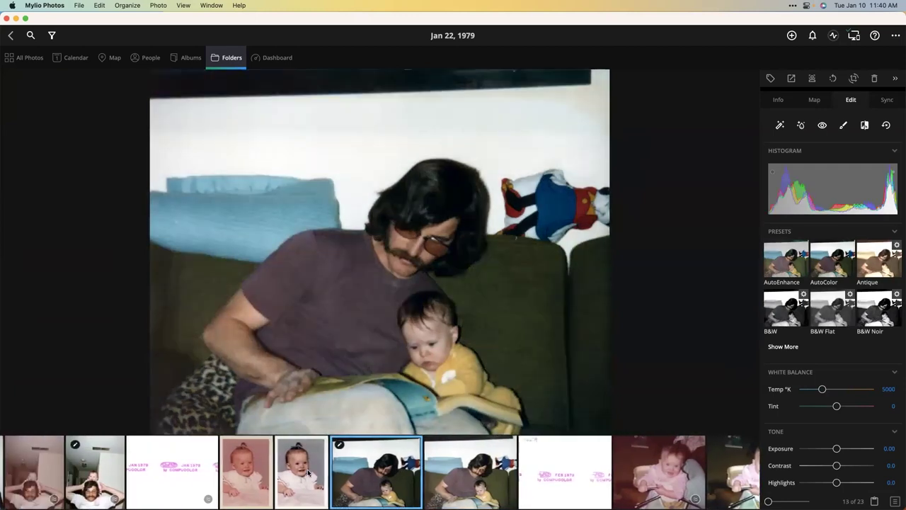
{"action": "left_click", "coordinate": [448, 479]}
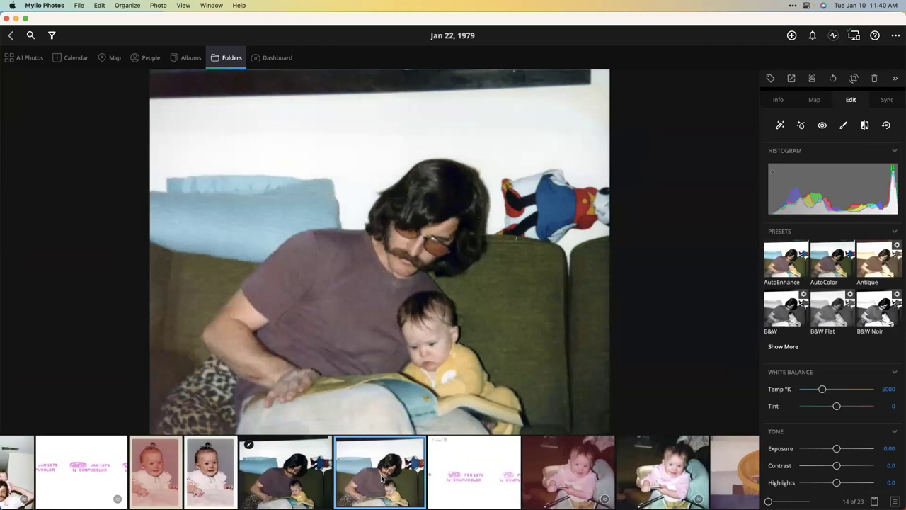
{"action": "left_click", "coordinate": [287, 477]}
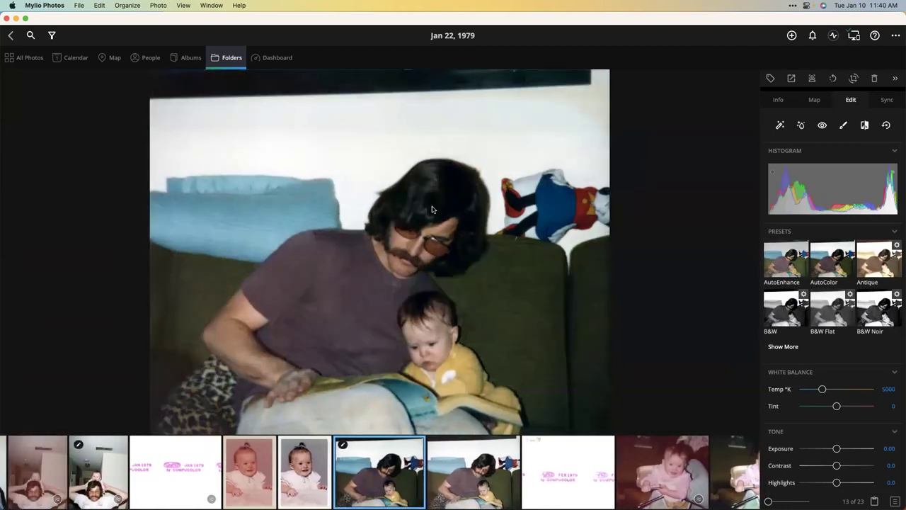
{"action": "left_click", "coordinate": [435, 480]}
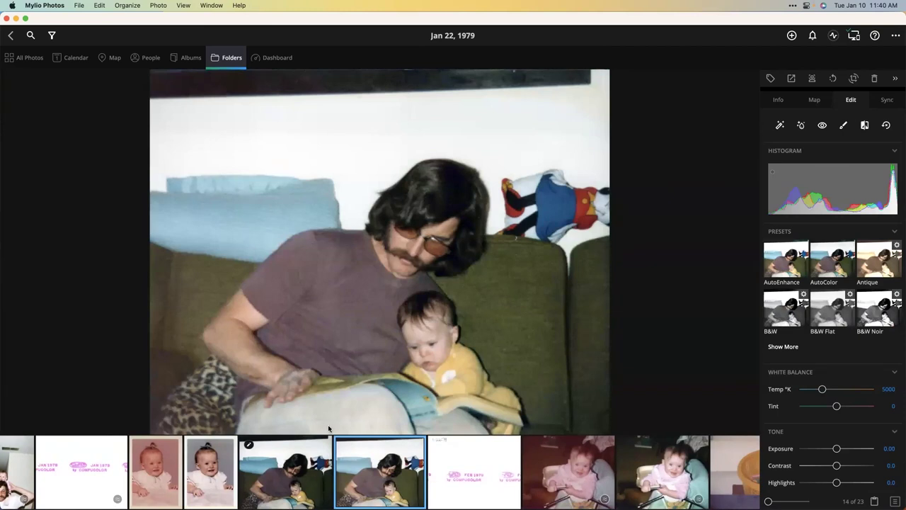
{"action": "left_click", "coordinate": [10, 36]}
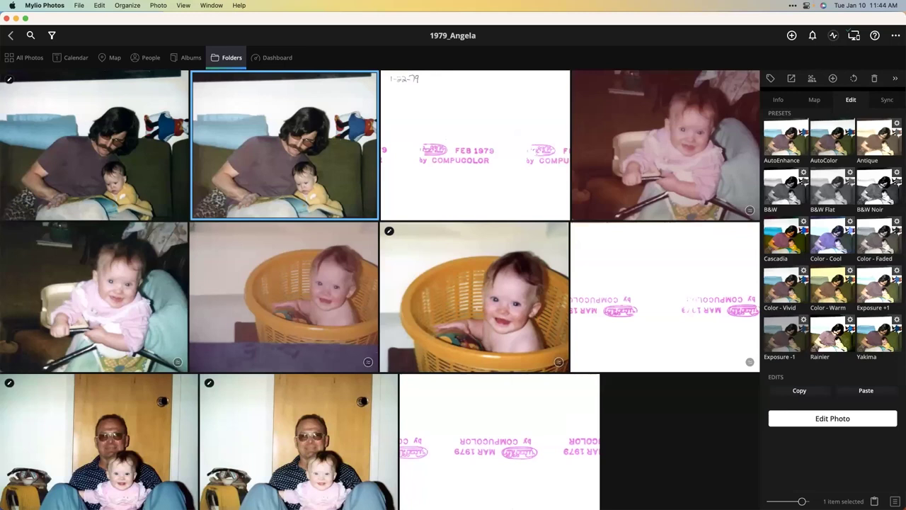
Switch to Radiant Photo and check its application menus and services for available commands
{"action": "key", "text": "super+Tab"}
{"action": "key", "text": "super+Tab"}
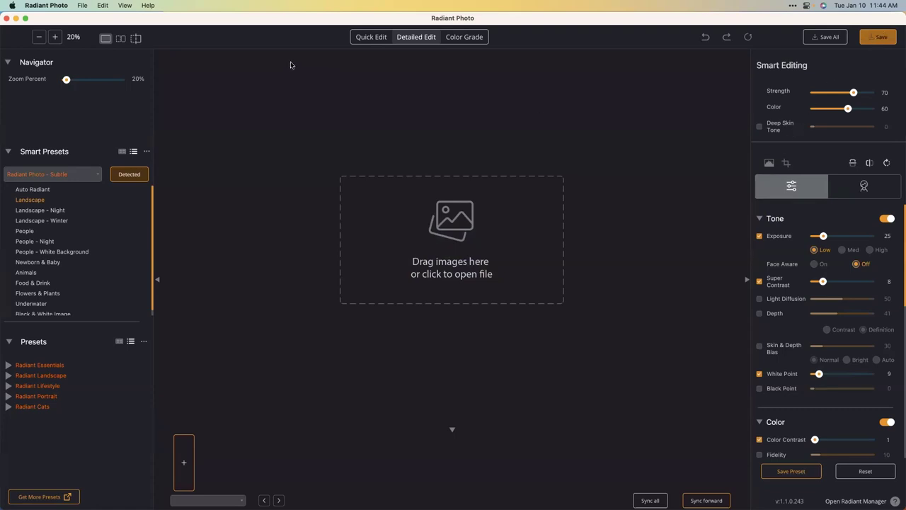
{"action": "left_click", "coordinate": [46, 5]}
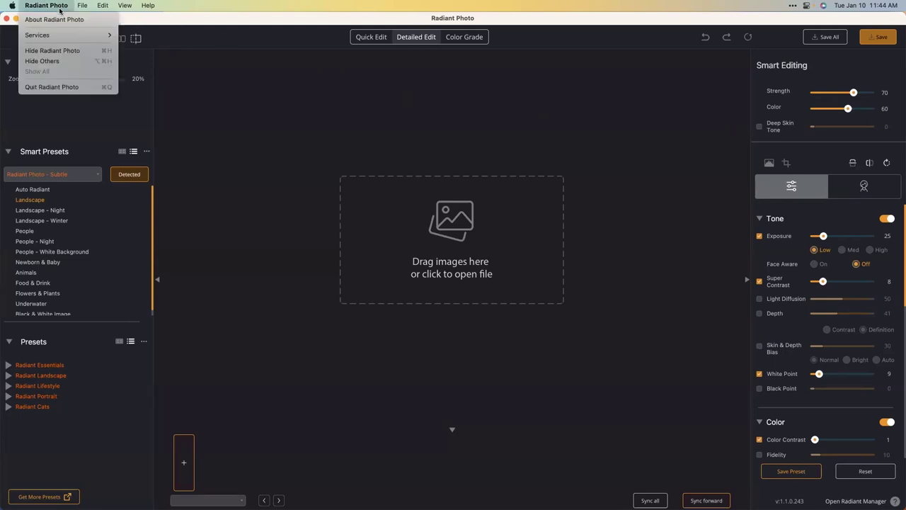
{"action": "mouse_move", "coordinate": [82, 10]}
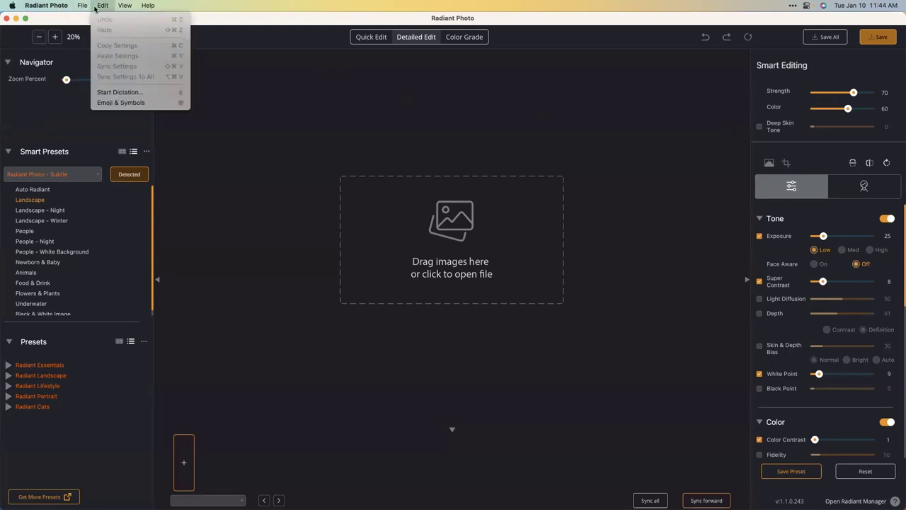
{"action": "mouse_move", "coordinate": [157, 7]}
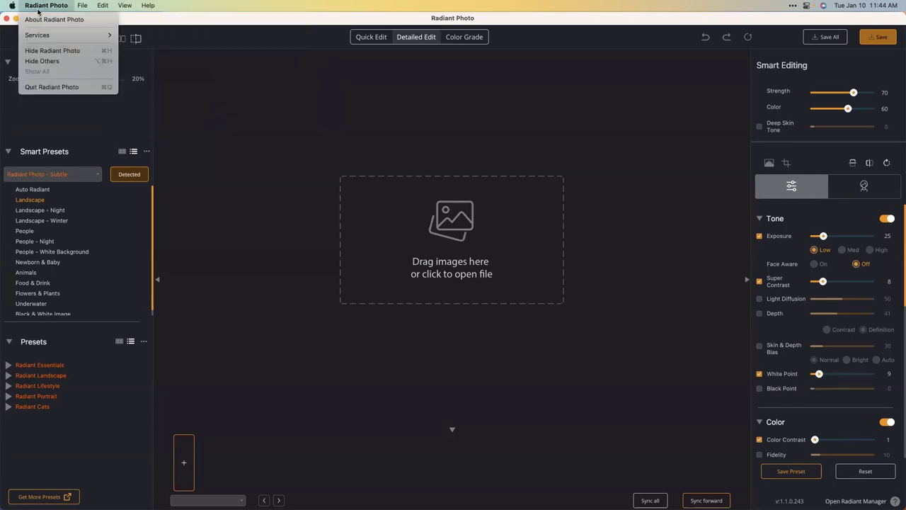
{"action": "mouse_move", "coordinate": [41, 35]}
{"action": "left_click", "coordinate": [300, 101]}
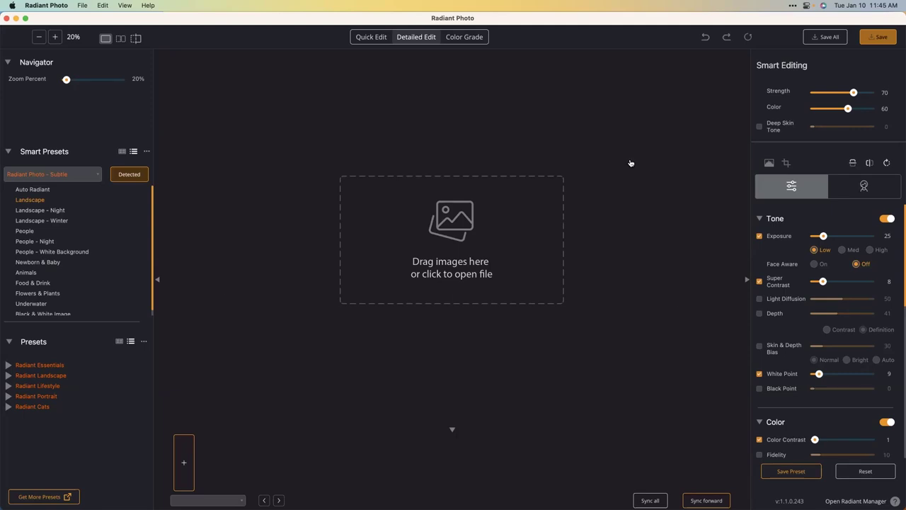
Switch back to Mylio Photos, show All Photos and start a library search
{"action": "key", "text": "super+Tab"}
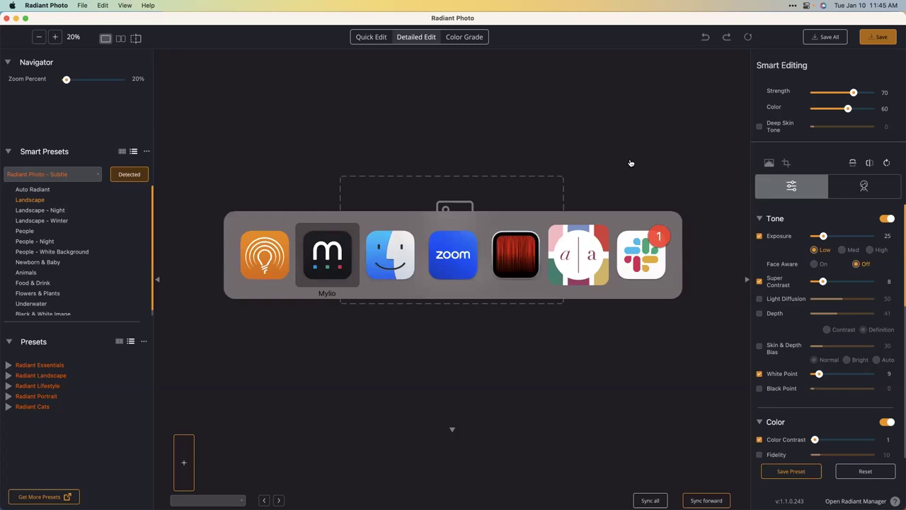
{"action": "key", "text": "super+Tab"}
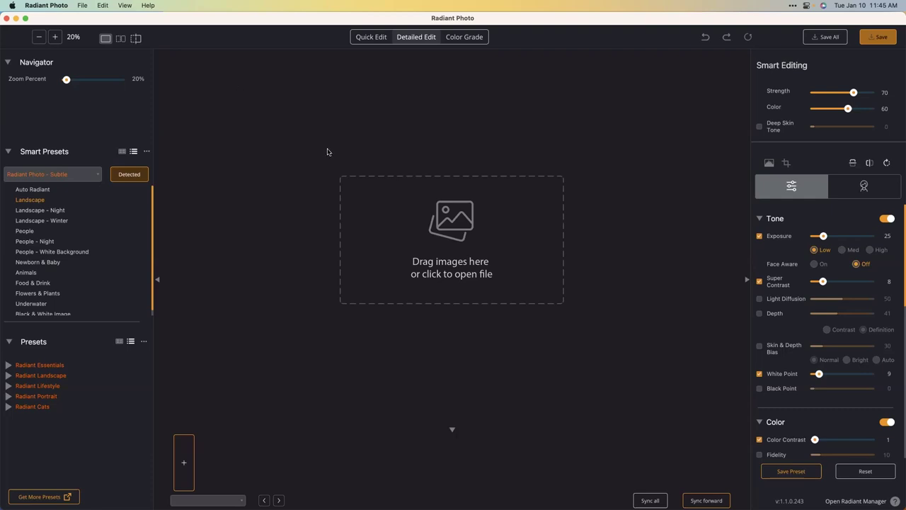
{"action": "key", "text": "super+Tab"}
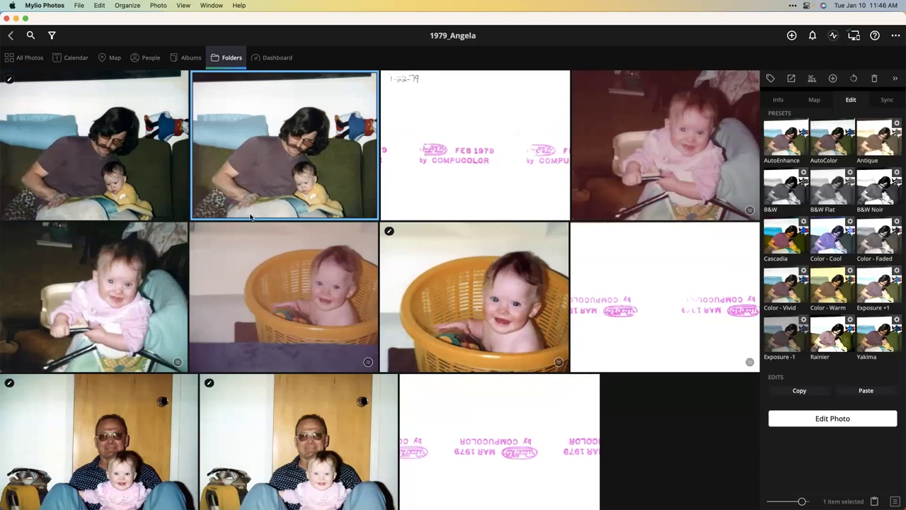
{"action": "left_click", "coordinate": [25, 57]}
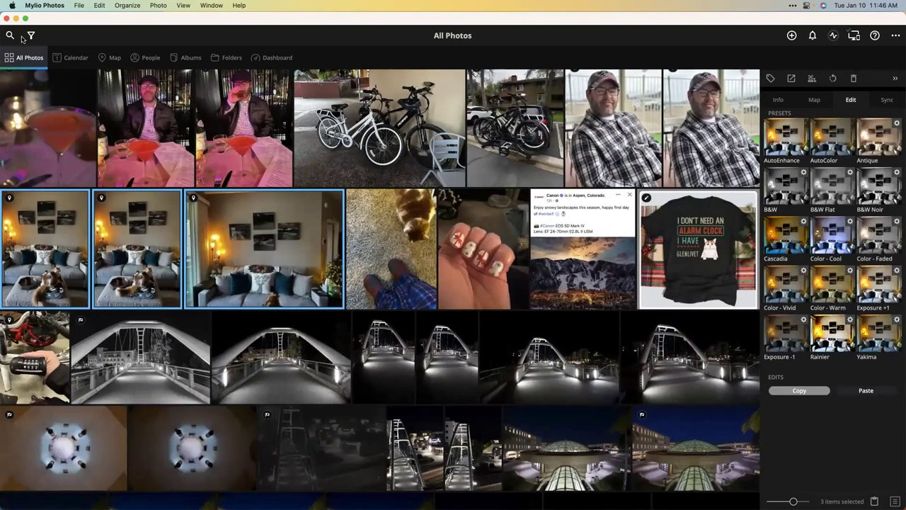
{"action": "left_click", "coordinate": [10, 36]}
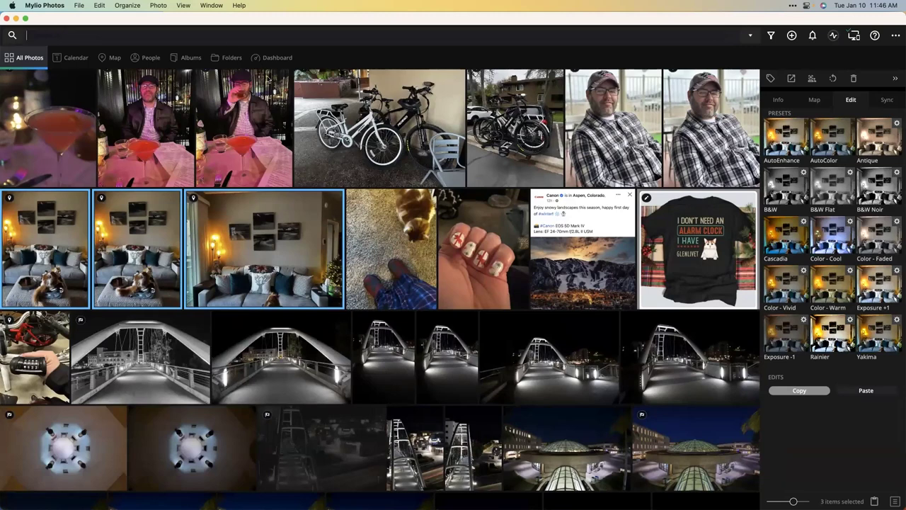
Open the online How to Guide and go to its Advanced Search Expressions topic
{"action": "left_click", "coordinate": [239, 5]}
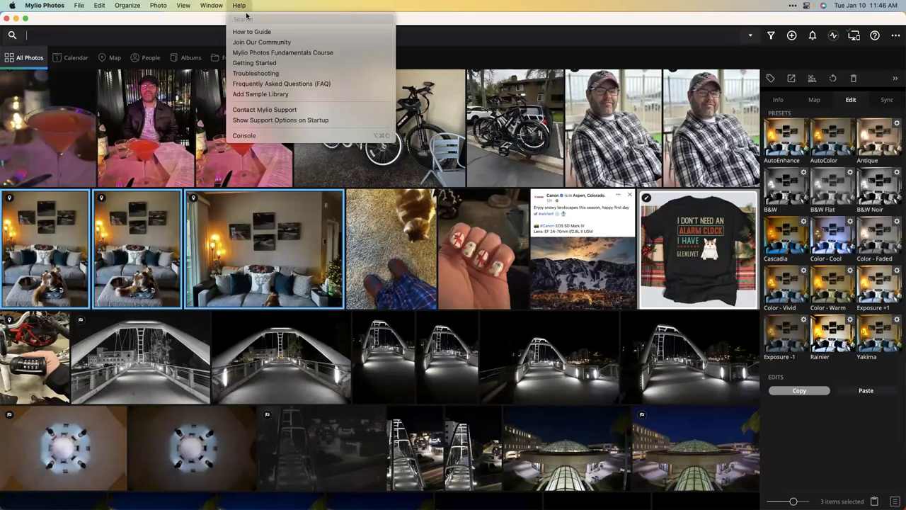
{"action": "left_click", "coordinate": [250, 32]}
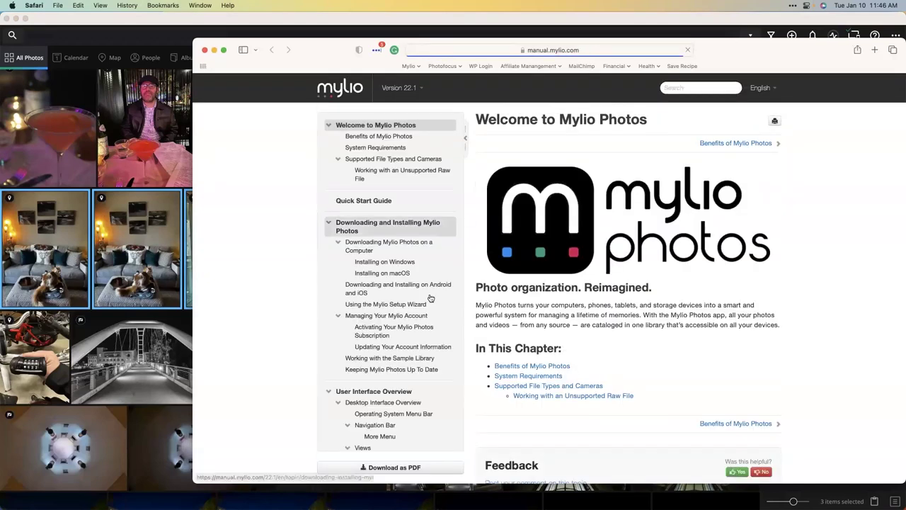
{"action": "scroll", "coordinate": [355, 275], "scroll_direction": "down", "scroll_amount": 15}
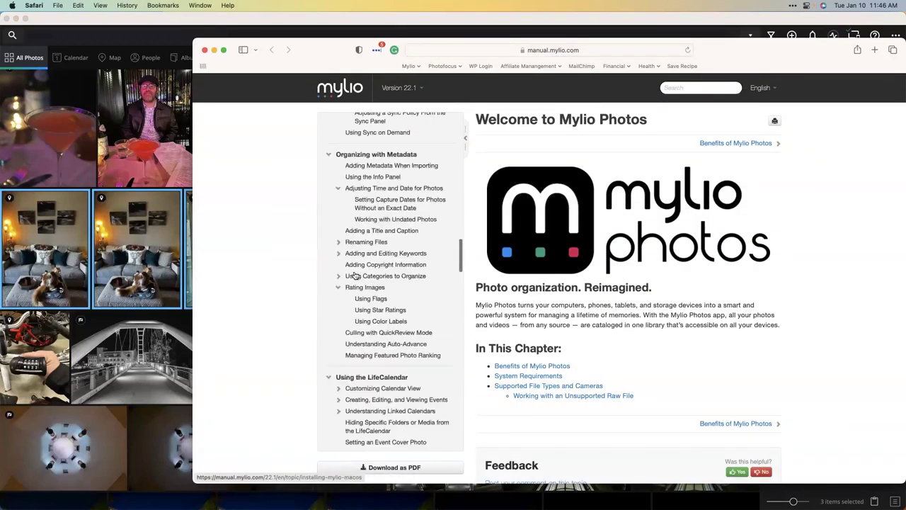
{"action": "scroll", "coordinate": [356, 276], "scroll_direction": "down", "scroll_amount": 15}
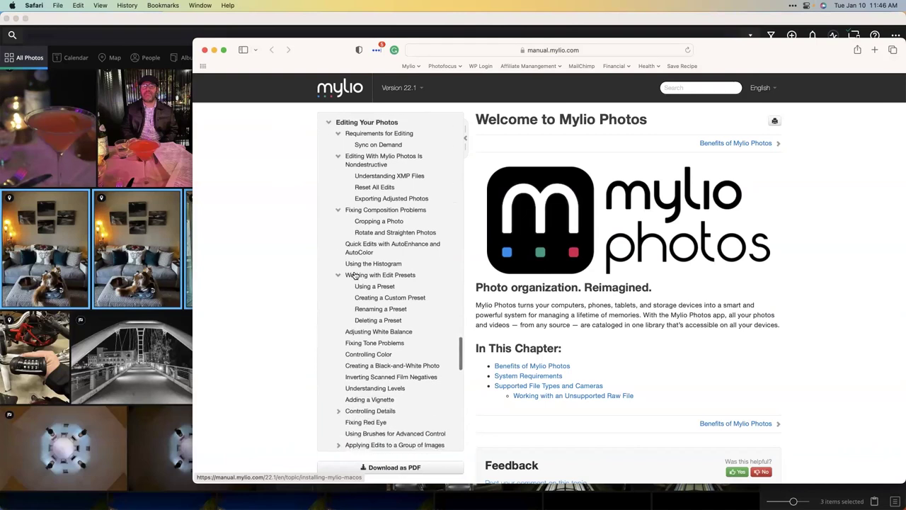
{"action": "scroll", "coordinate": [355, 275], "scroll_direction": "down", "scroll_amount": 5}
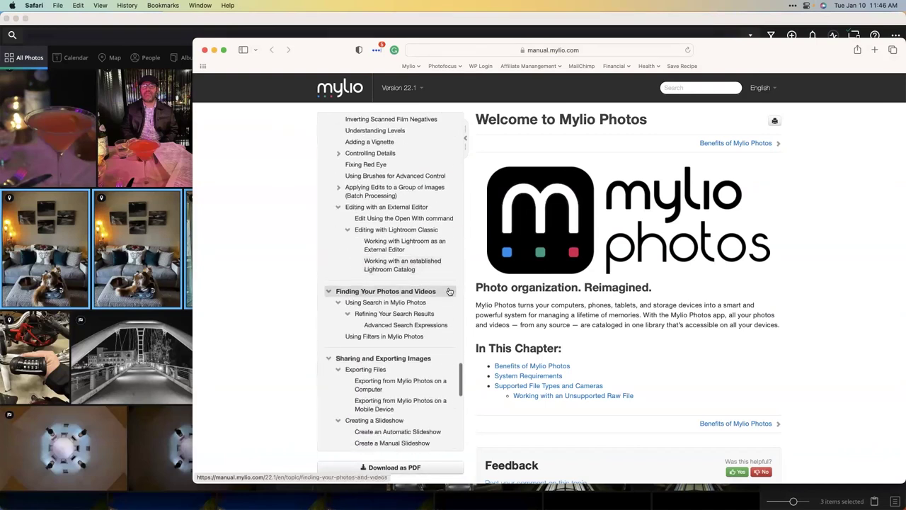
{"action": "left_click", "coordinate": [400, 326]}
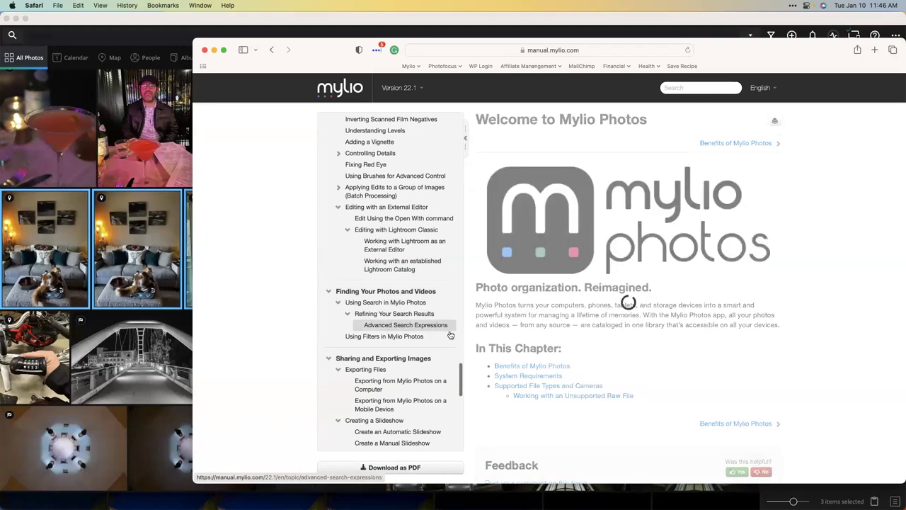
Copy the file extension example "ext: nef" from the manual's table of explicit search terms
{"action": "scroll", "coordinate": [641, 370], "scroll_direction": "down", "scroll_amount": 10}
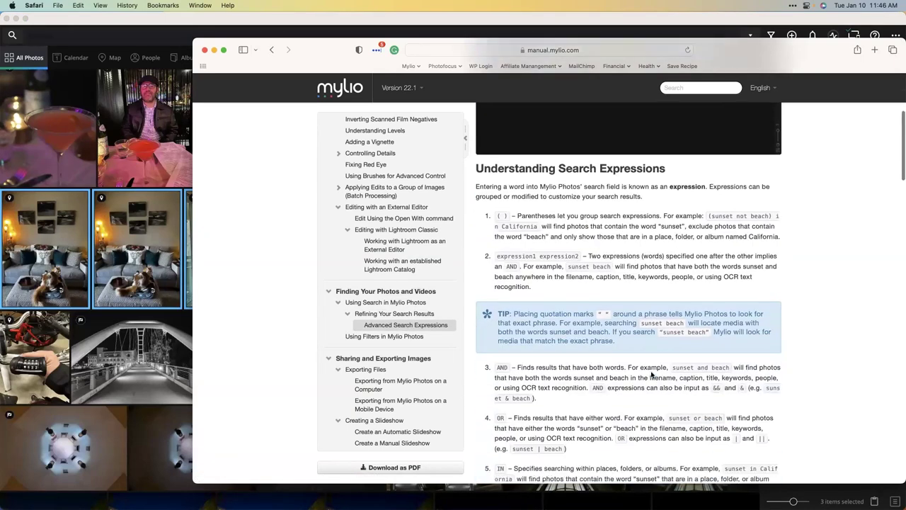
{"action": "scroll", "coordinate": [651, 375], "scroll_direction": "down", "scroll_amount": 20}
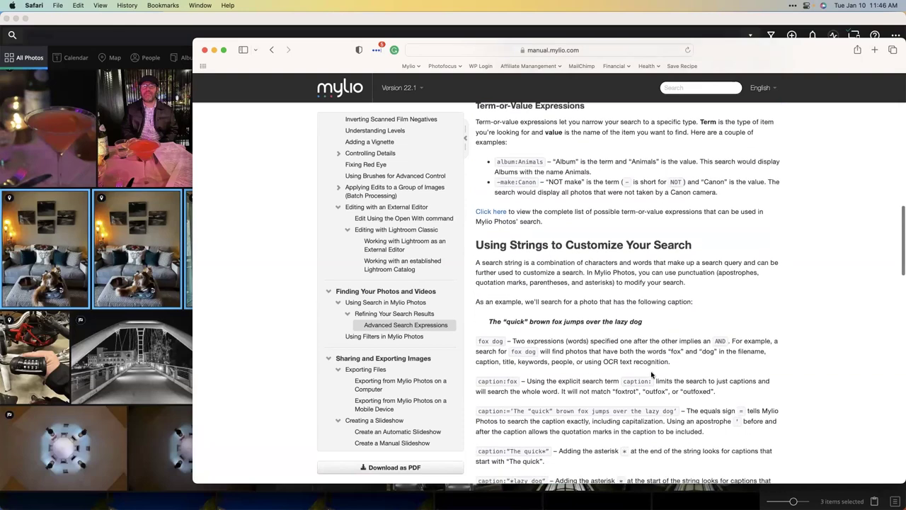
{"action": "scroll", "coordinate": [651, 376], "scroll_direction": "down", "scroll_amount": 10}
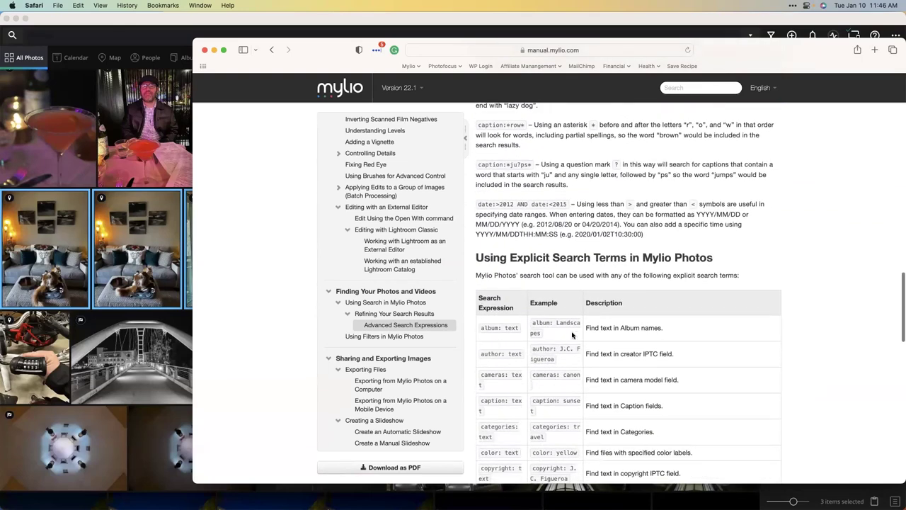
{"action": "scroll", "coordinate": [574, 330], "scroll_direction": "down", "scroll_amount": 1}
{"action": "scroll", "coordinate": [574, 330], "scroll_direction": "down", "scroll_amount": 8}
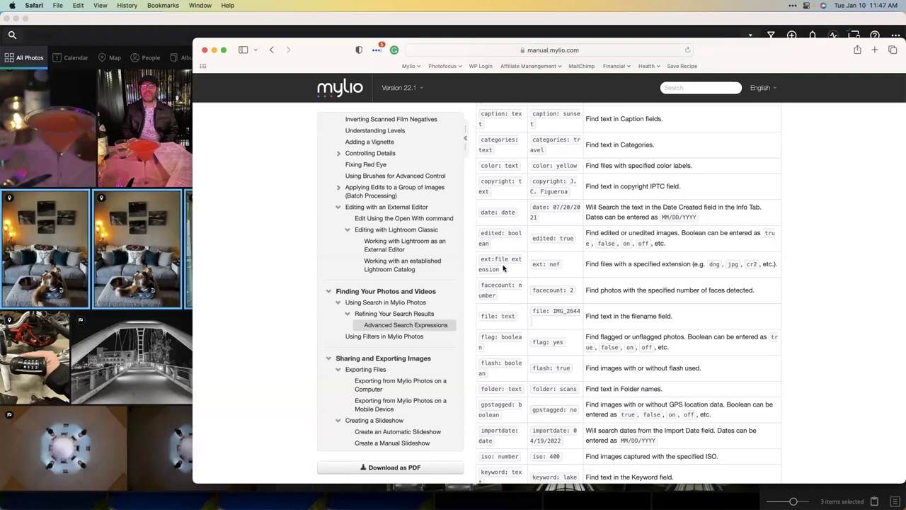
{"action": "left_click_drag", "start_coordinate": [532, 264], "coordinate": [561, 267]}
{"action": "key", "text": "super+c"}
Search the Mylio library for PNG files by reusing the copied expression as "ext: png"
{"action": "left_click", "coordinate": [71, 36]}
{"action": "key", "text": "super+v"}
{"action": "key", "text": "BackSpace"}
{"action": "key", "text": "BackSpace"}
{"action": "key", "text": "BackSpace"}
{"action": "type", "text": "png"}
{"action": "key", "text": "Return"}
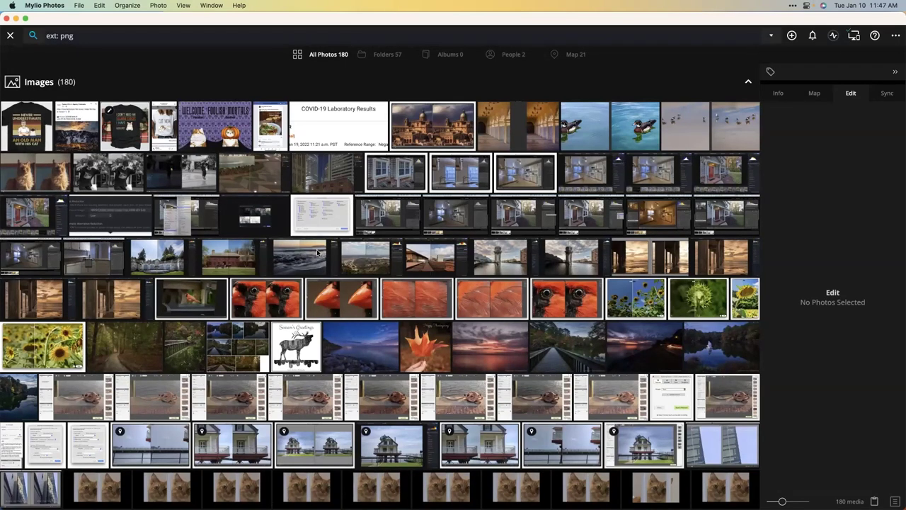
Look through the PNG search results and close the search
{"action": "scroll", "coordinate": [318, 252], "scroll_direction": "down", "scroll_amount": 5}
{"action": "scroll", "coordinate": [318, 252], "scroll_direction": "down", "scroll_amount": 2}
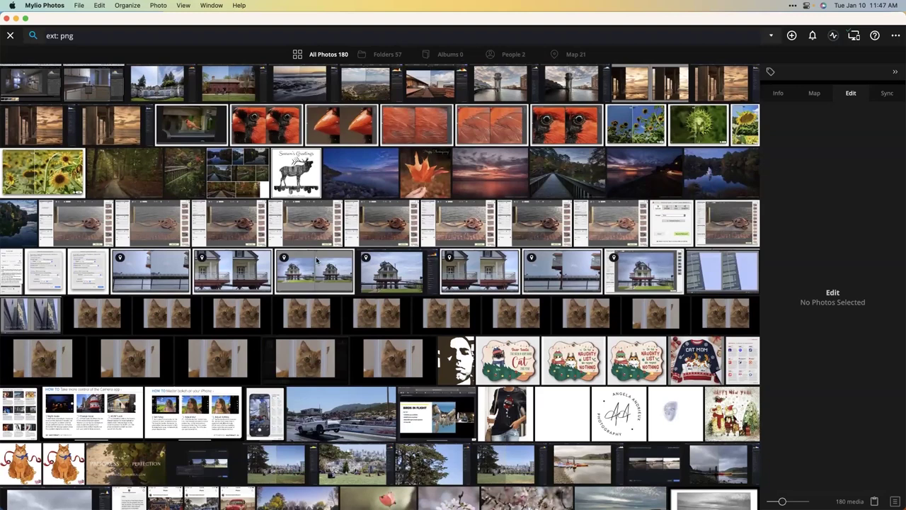
{"action": "key", "text": "Escape"}
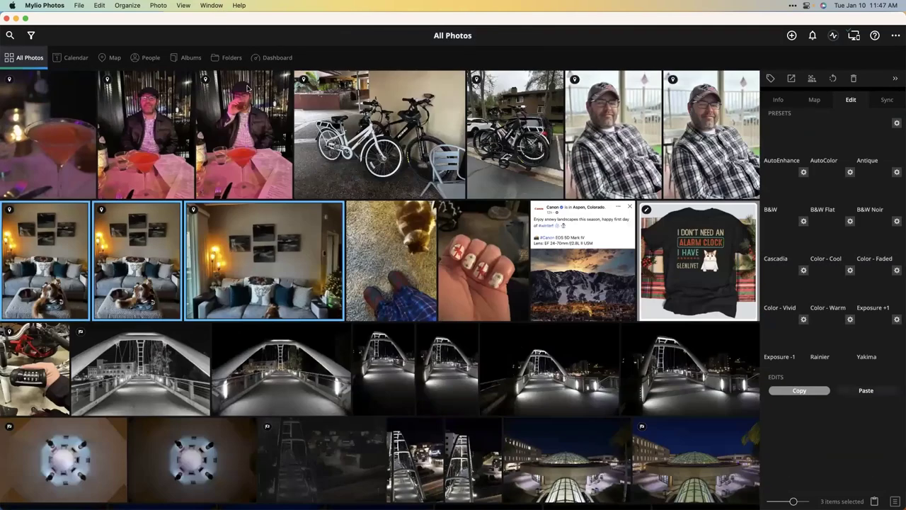
Review more explicit search terms in the manual, including the "facecount: 2" example, and return to Mylio Photos
{"action": "key", "text": "super+Tab"}
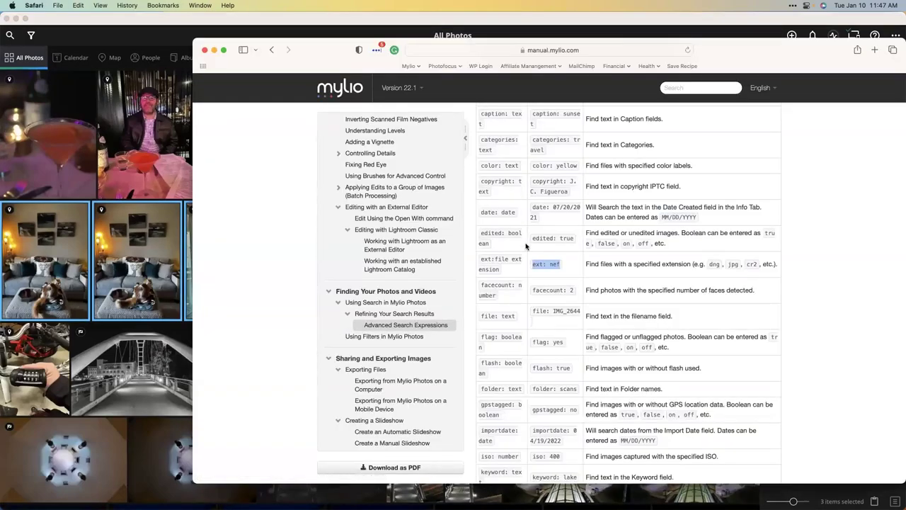
{"action": "scroll", "coordinate": [540, 305], "scroll_direction": "down", "scroll_amount": 3}
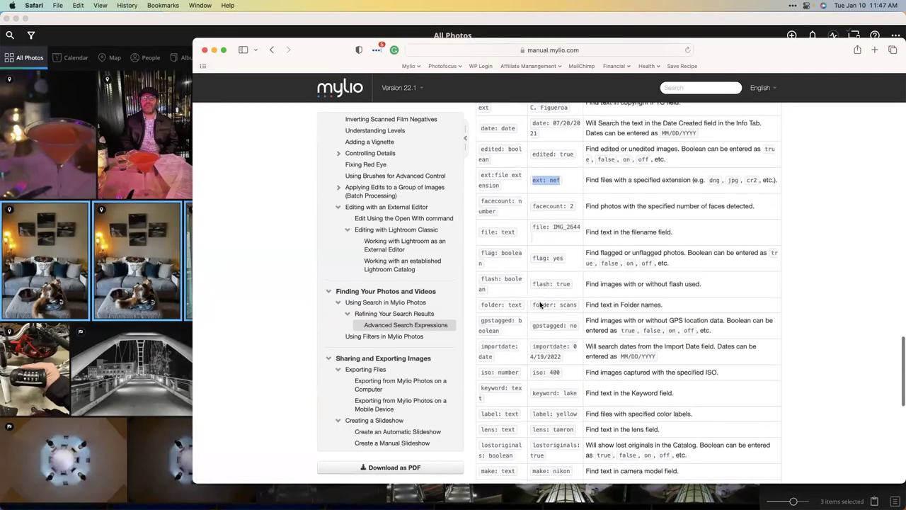
{"action": "left_click_drag", "start_coordinate": [533, 227], "coordinate": [577, 228]}
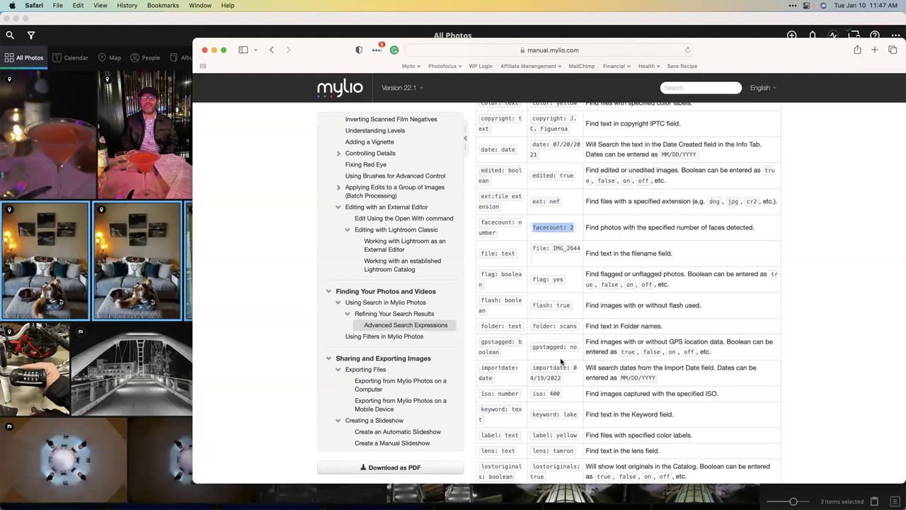
{"action": "scroll", "coordinate": [561, 361], "scroll_direction": "up", "scroll_amount": 7}
{"action": "scroll", "coordinate": [562, 361], "scroll_direction": "up", "scroll_amount": 3}
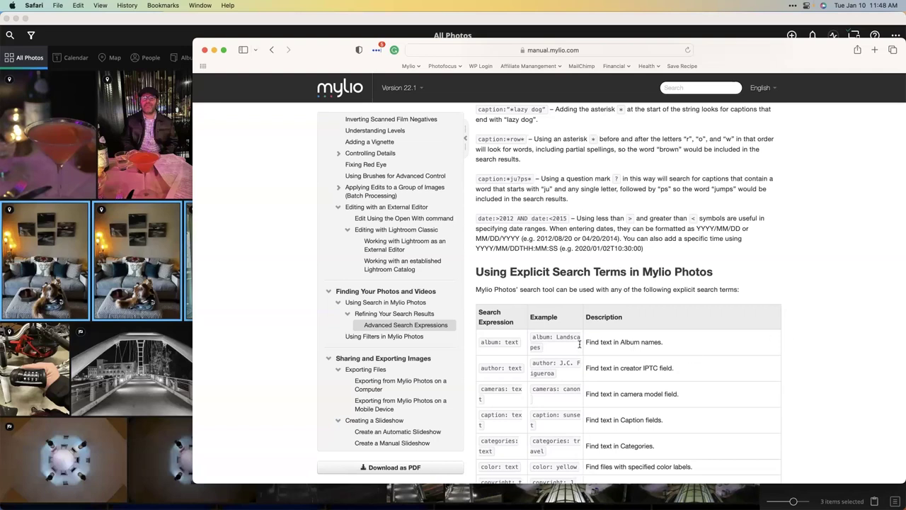
{"action": "left_click", "coordinate": [148, 290]}
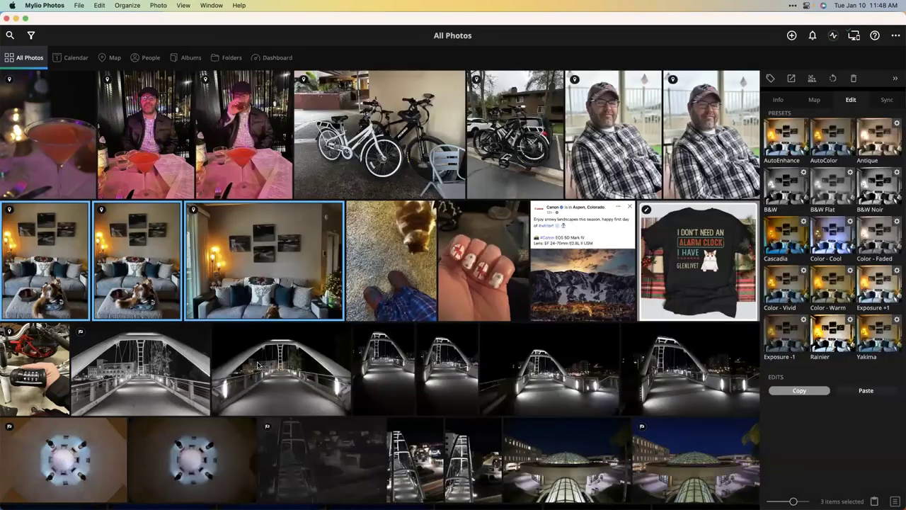